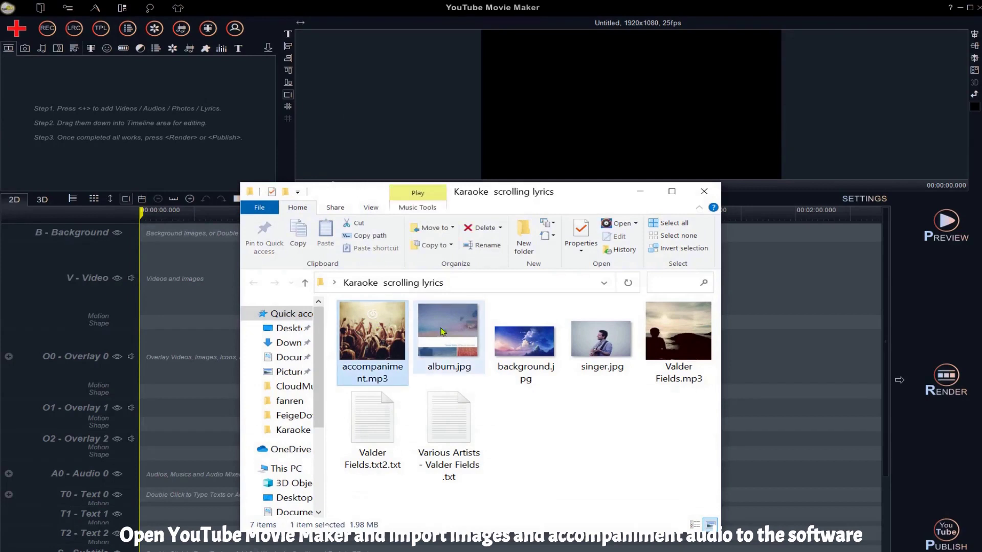
Import the accompaniment.mp3, album.jpg, background.jpg, singer.jpg and Valder Fields.mp3 files from the Karaoke scrolling lyrics folder into the media library
left_click(601, 338, "ctrl")
left_click(672, 342, "ctrl")
left_click_drag(673, 343, 135, 136)
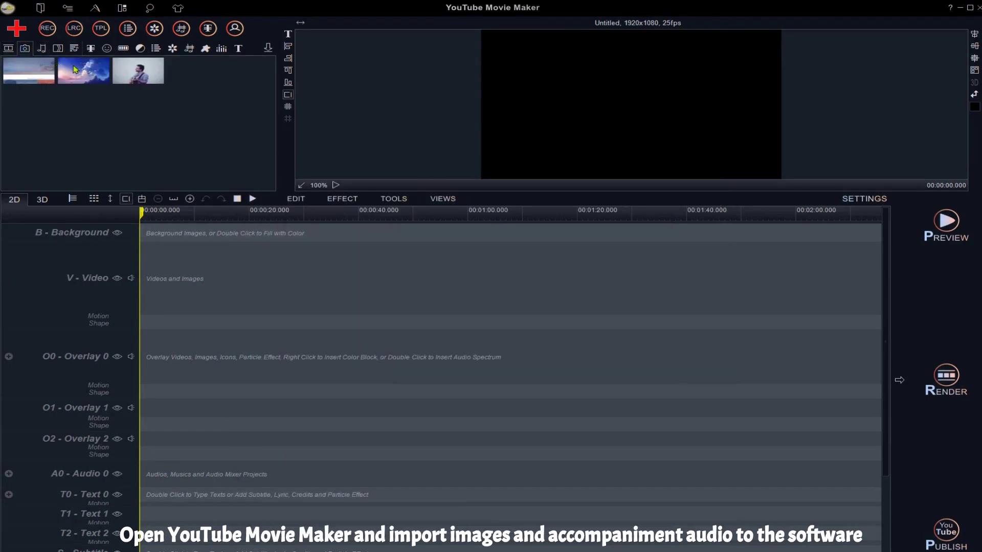
Place the background image at the start of Overlay 0 and apply the full-screen overlay layout to it
left_click_drag(82, 70, 141, 350)
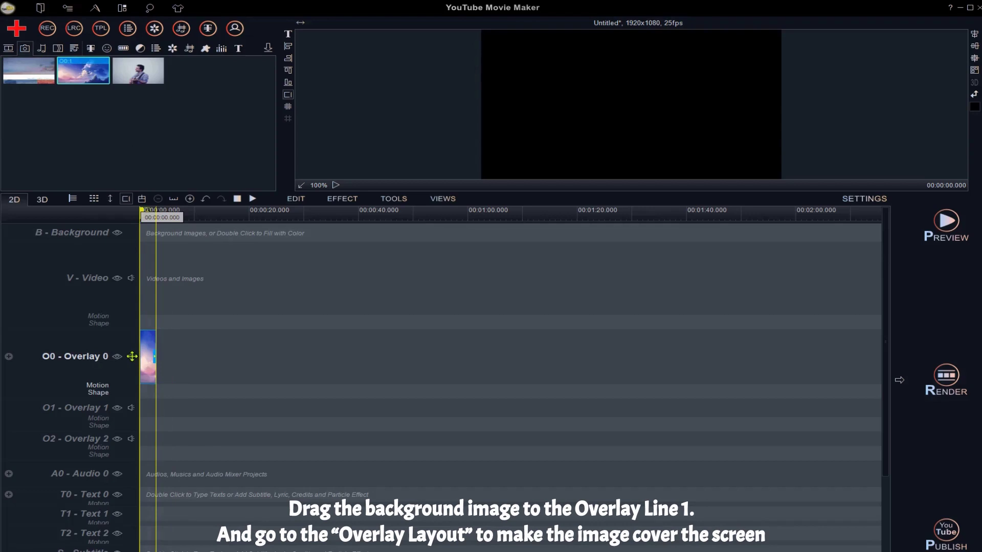
left_click(974, 70)
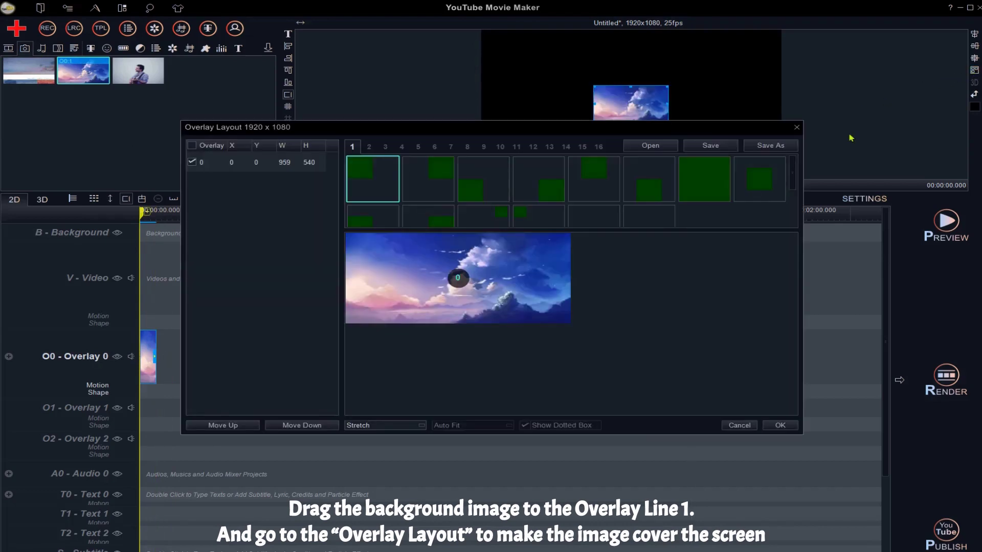
left_click(701, 182)
left_click(780, 425)
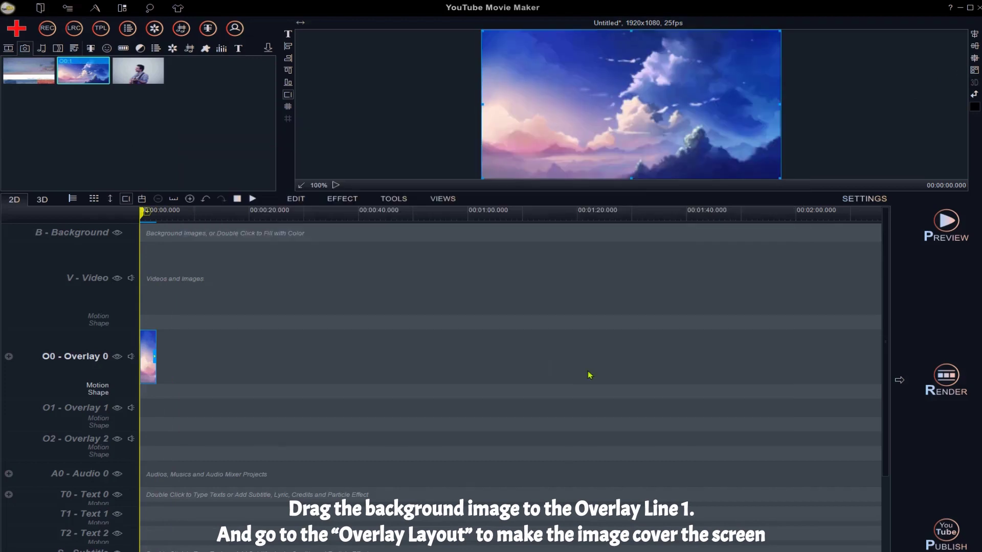
Place the album image at the start of Overlay 1 and the singer image at the start of Overlay 2
left_click_drag(37, 85, 148, 409)
left_click_drag(141, 64, 150, 439)
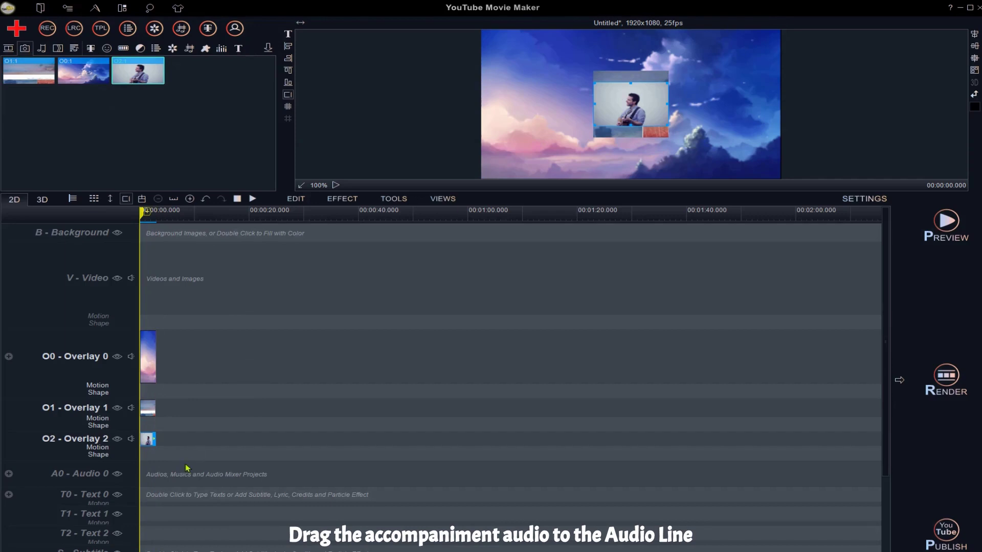
Place accompaniment.mp3 at the start of Audio 0 and zoom the timeline out to fit the whole track
scroll(187, 468, "down", 1)
left_click(43, 49)
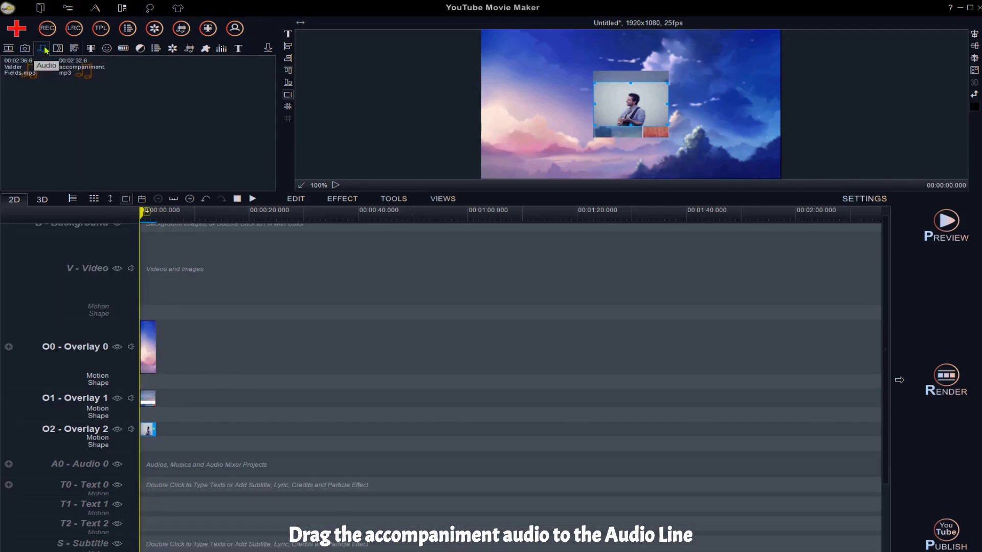
left_click_drag(76, 71, 169, 472)
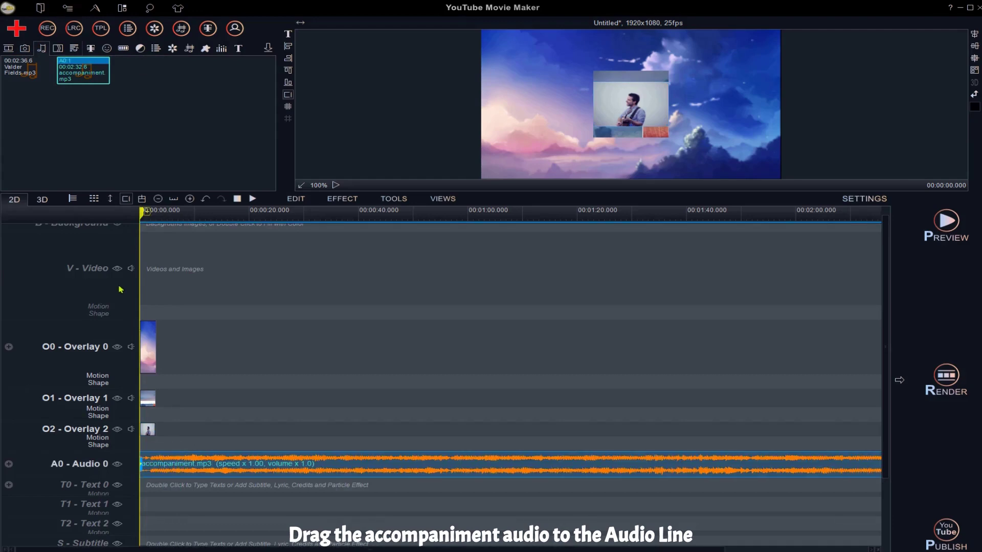
left_click(158, 198)
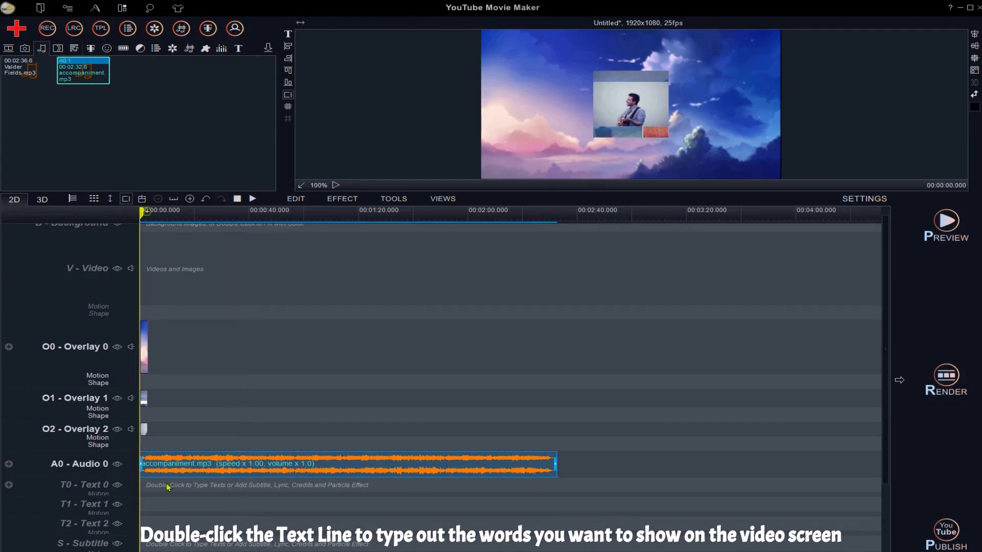
double_click(150, 487)
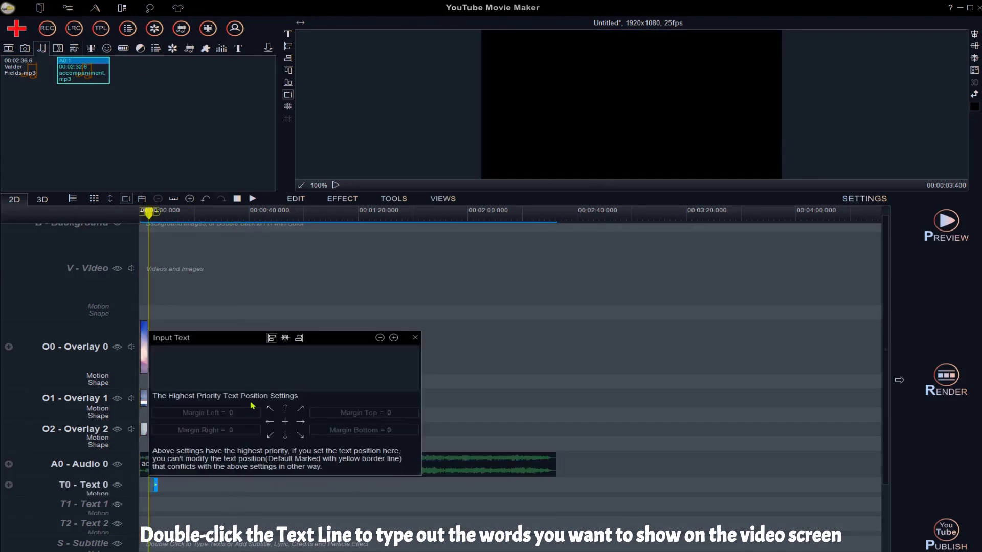
type("For more Karaoke Tracks, subscribe to our channel:https://www.youtube.com/channel/UCTYr7xpdR2BurSRJHiVr8rA")
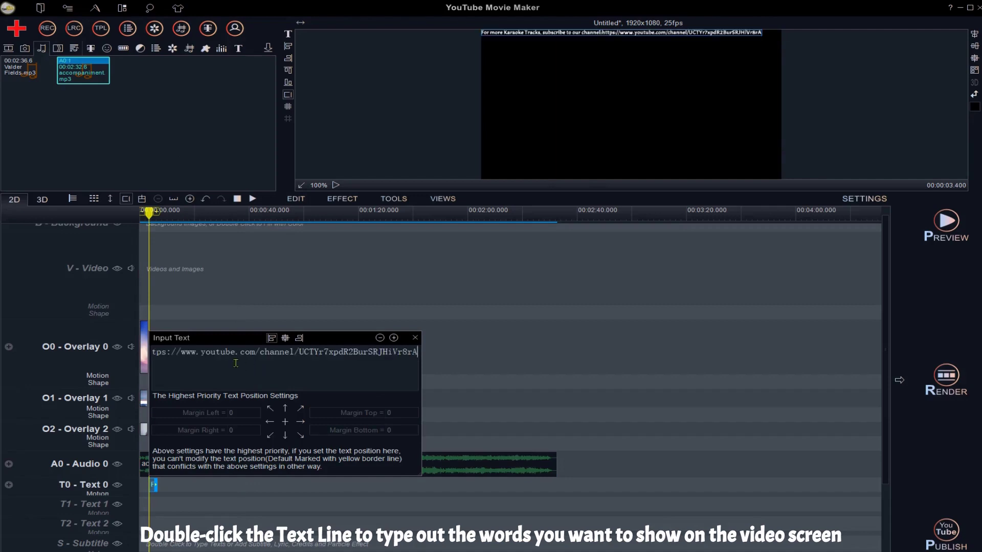
left_click(416, 339)
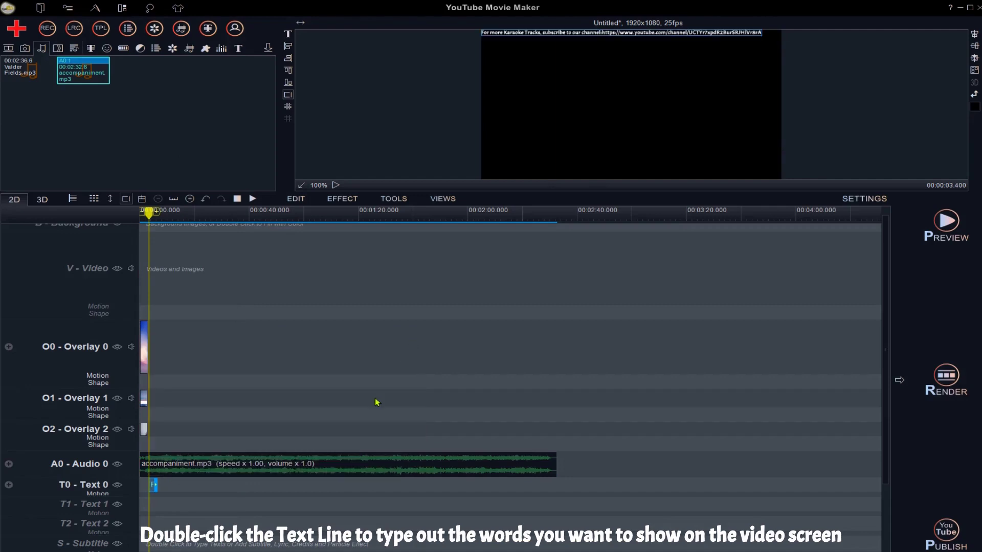
left_click_drag(160, 488, 152, 488)
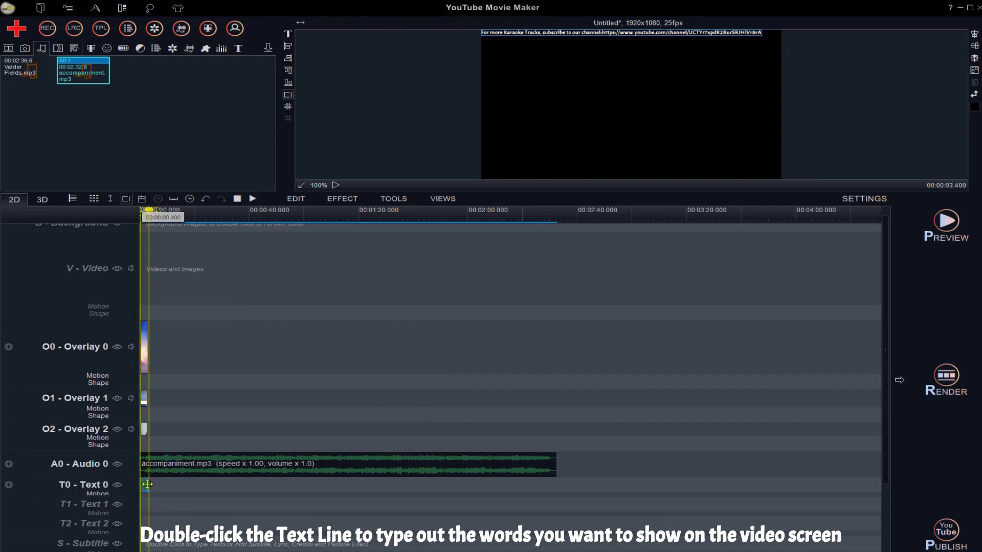
Add a second copy of the channel subscription text, with the same wording and URL, on Text 1 and move its clip to the timeline start
double_click(167, 506)
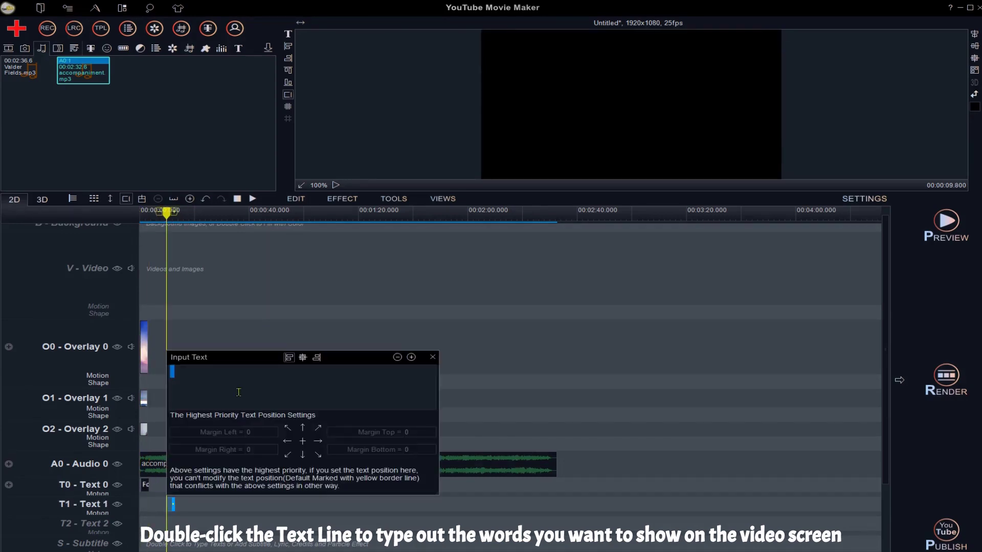
type("For more Karaoke Tracks, subscribe to our channel:https://www.youtube.com/channel/UCTYr7xpdR2BurSRJHiVr8rA")
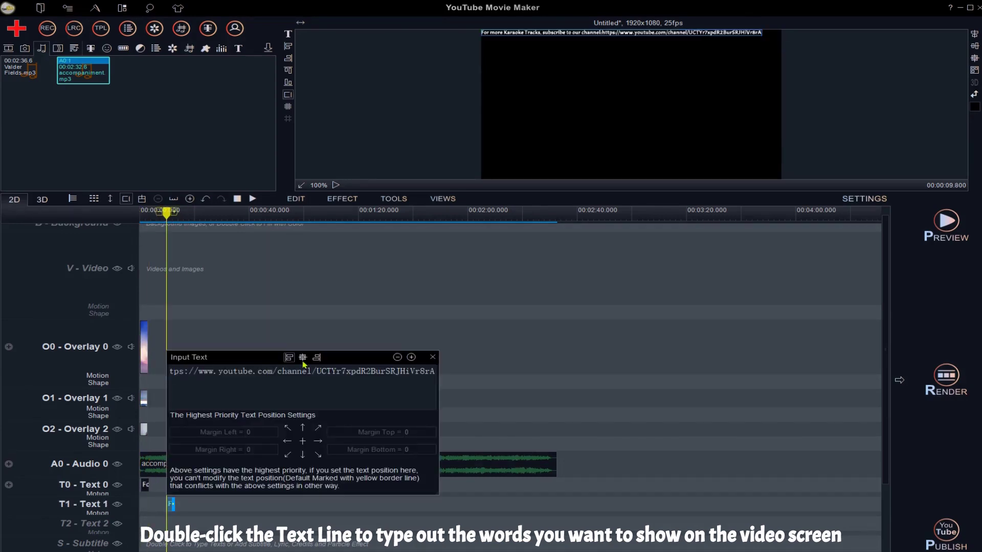
left_click(433, 357)
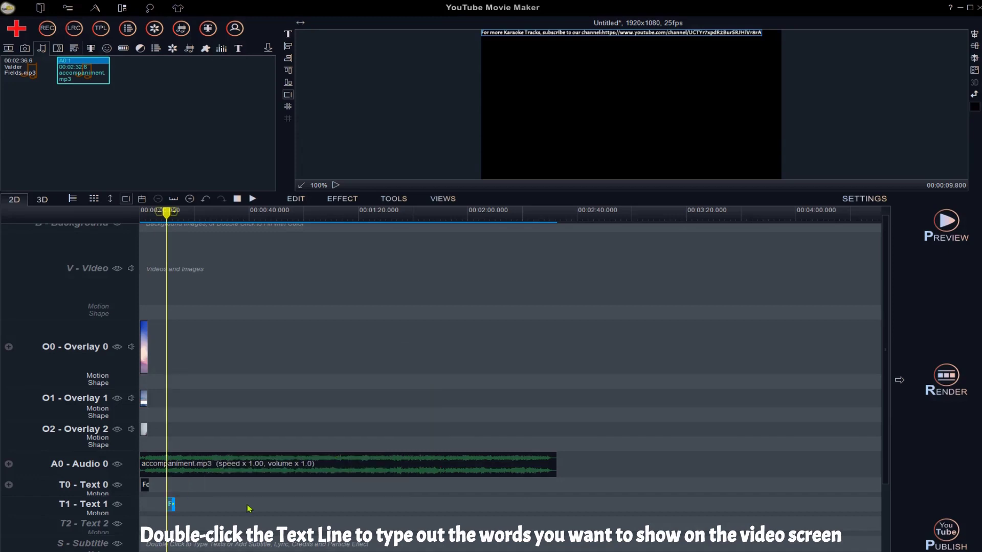
left_click_drag(173, 505, 146, 505)
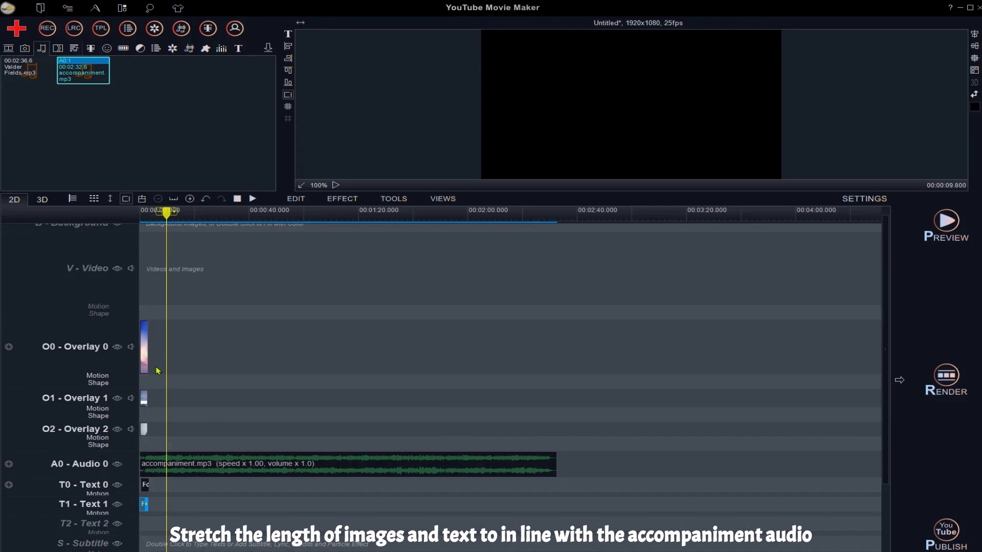
Extend the background, album and singer image clips on Overlays 0, 1 and 2 to the end of the accompaniment audio
left_click_drag(147, 362, 556, 397)
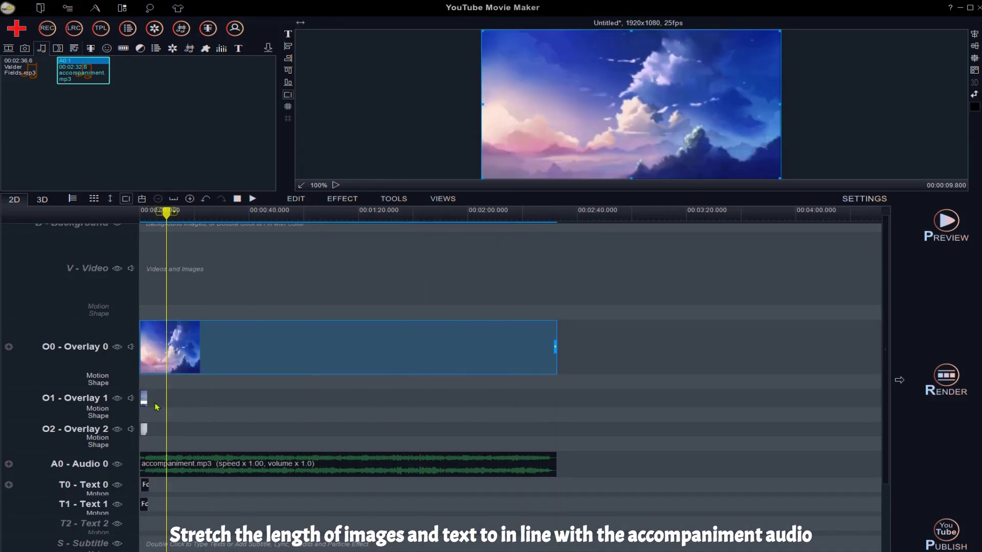
left_click(143, 395)
left_click_drag(146, 393, 551, 420)
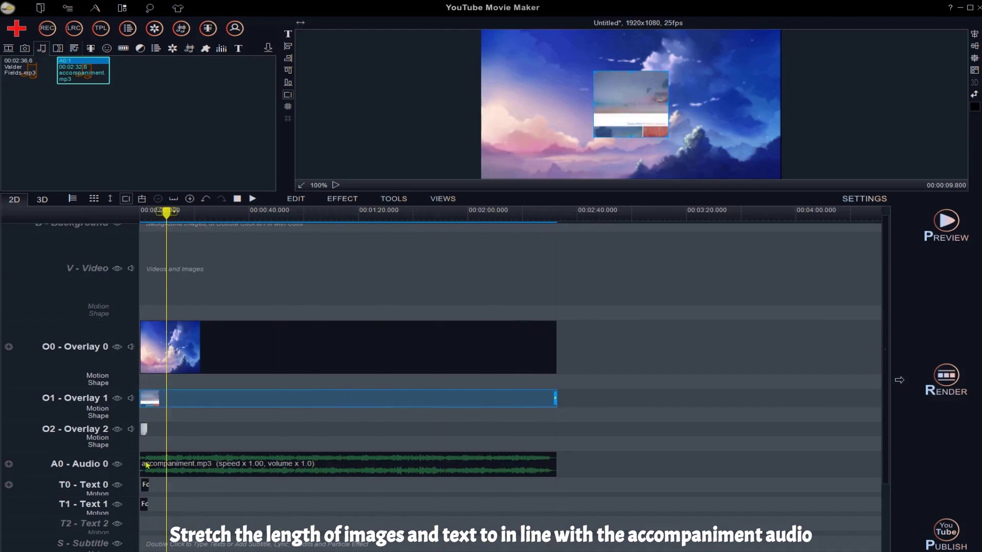
left_click(146, 430)
left_click_drag(147, 431, 553, 444)
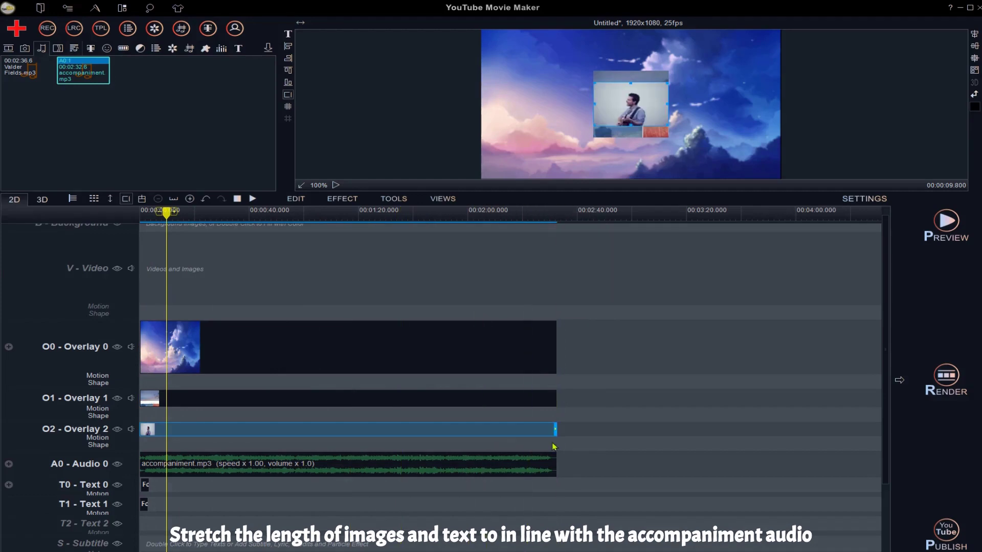
Extend the text clips on Text 0 and Text 1 to the end of the accompaniment audio
left_click(146, 485)
left_click_drag(148, 483, 550, 487)
left_click(445, 489)
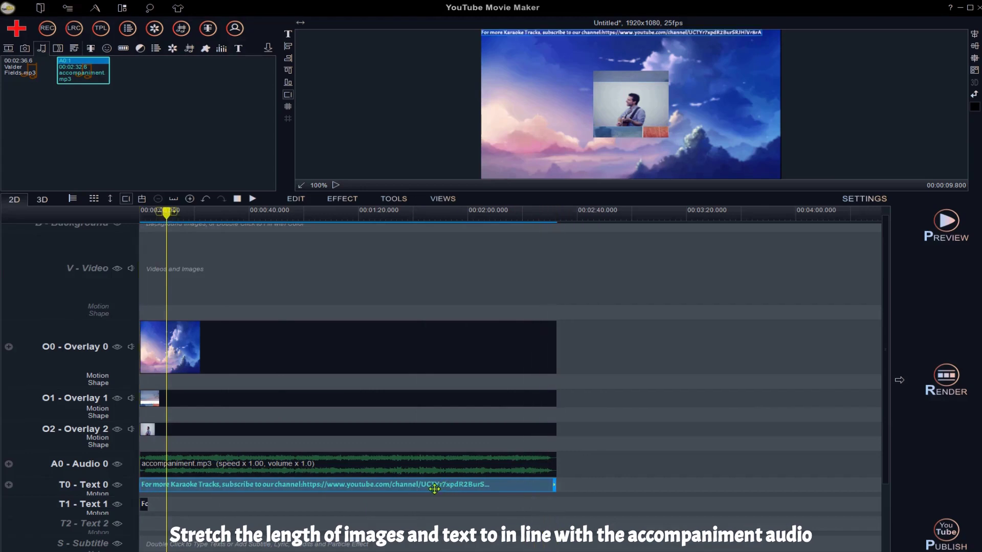
left_click(146, 504)
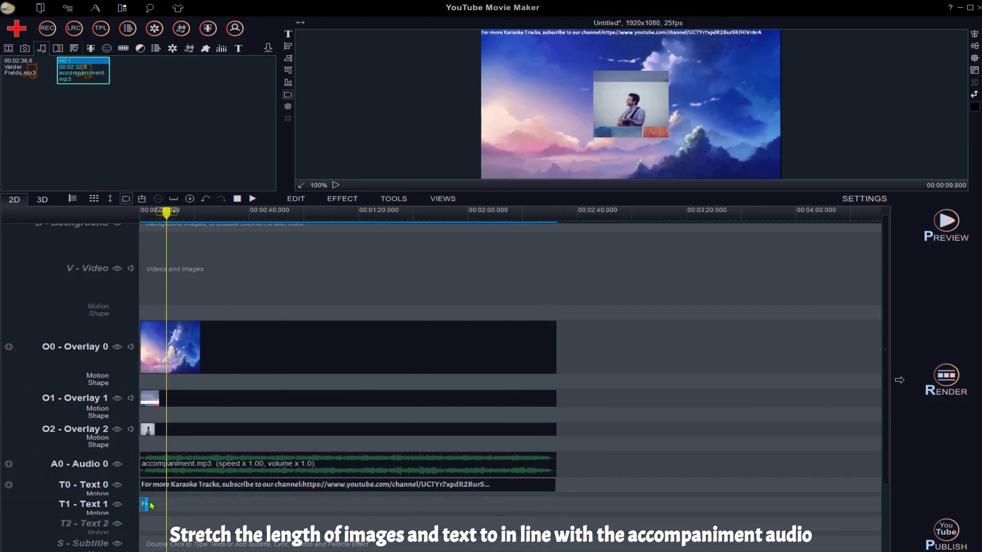
left_click_drag(148, 505, 554, 504)
left_click(498, 504)
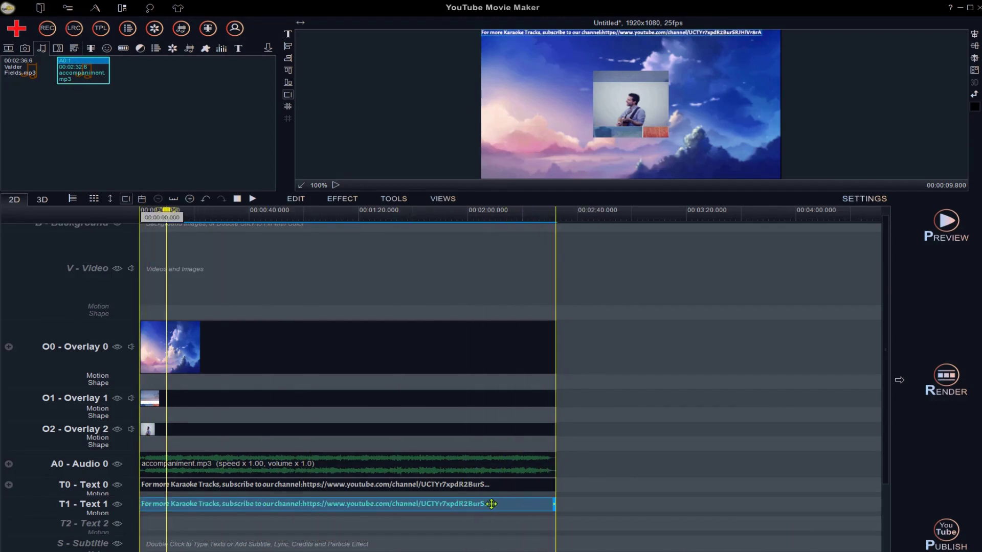
Set the transparency of the background image on Overlay 0 to 40%
right_click(268, 351)
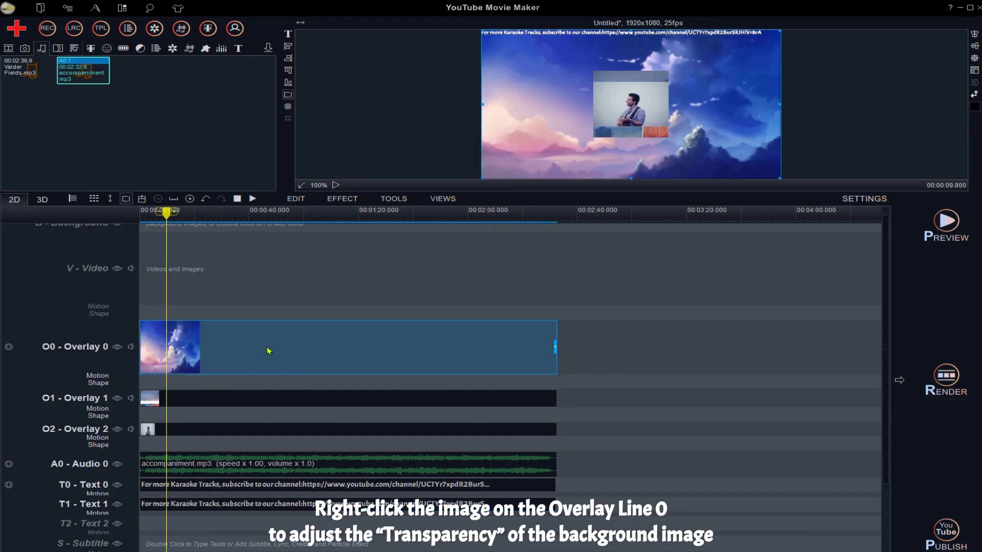
mouse_move(313, 284)
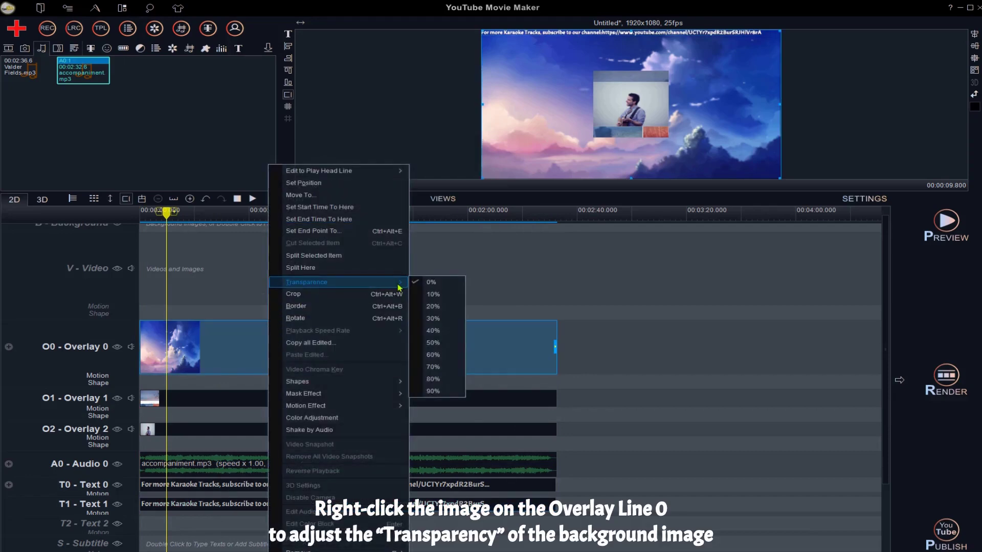
left_click(429, 331)
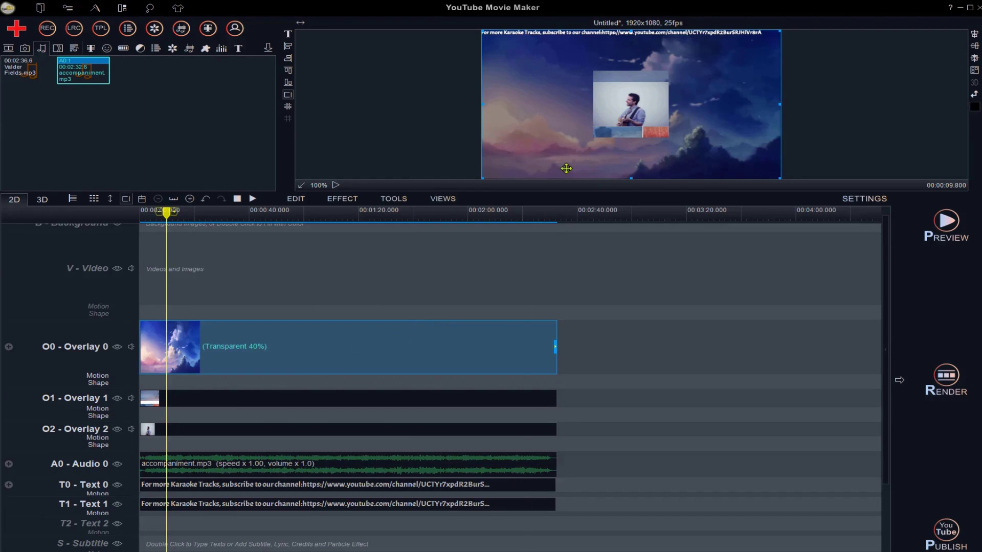
Move the singer image to the video frame's lower-right corner and the album image to its upper-left corner, reducing the album image's height
left_click_drag(637, 104, 749, 158)
left_click_drag(616, 96, 504, 54)
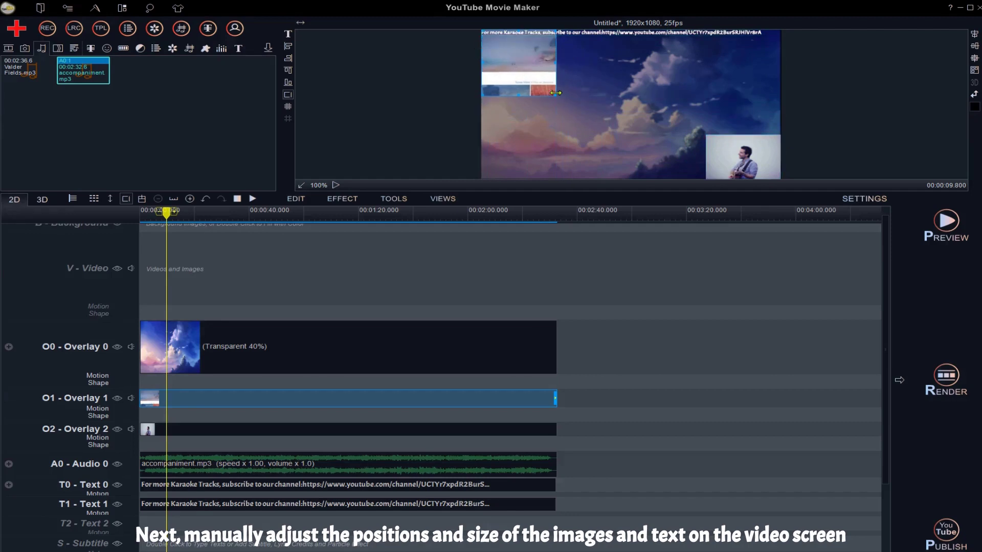
left_click_drag(556, 95, 555, 77)
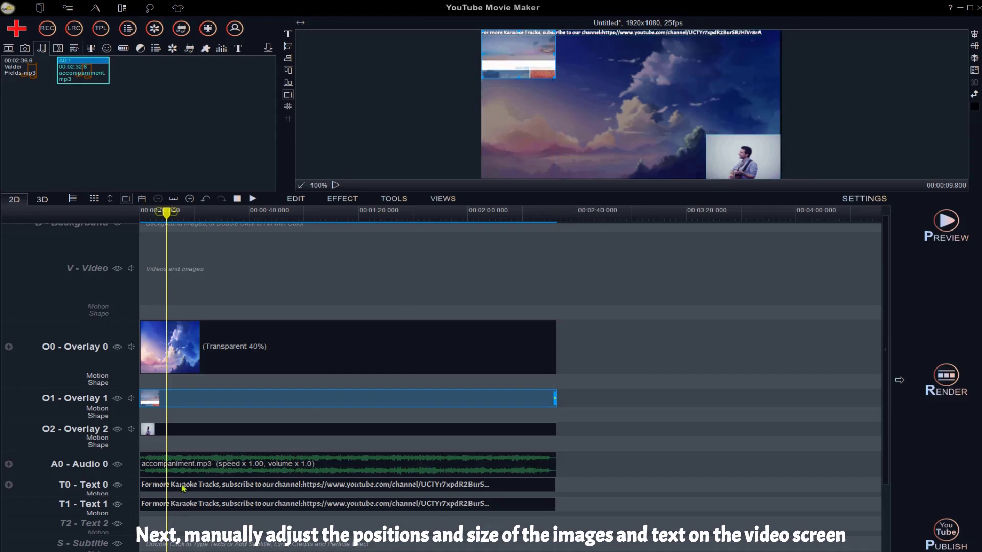
With Text 0 temporarily hidden, move the Text 1 text to the bottom edge of the video frame and show Text 0 again
left_click(126, 490)
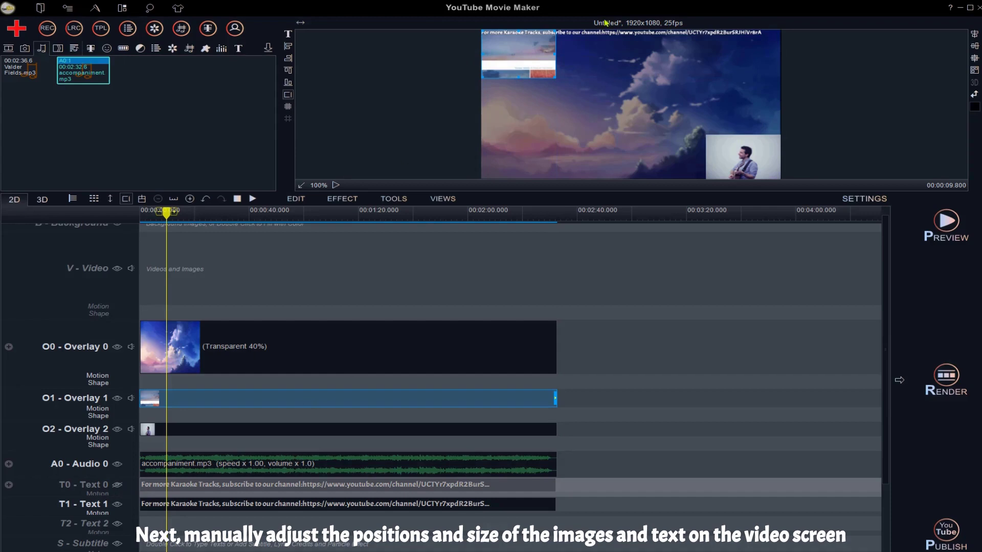
left_click_drag(590, 34, 584, 175)
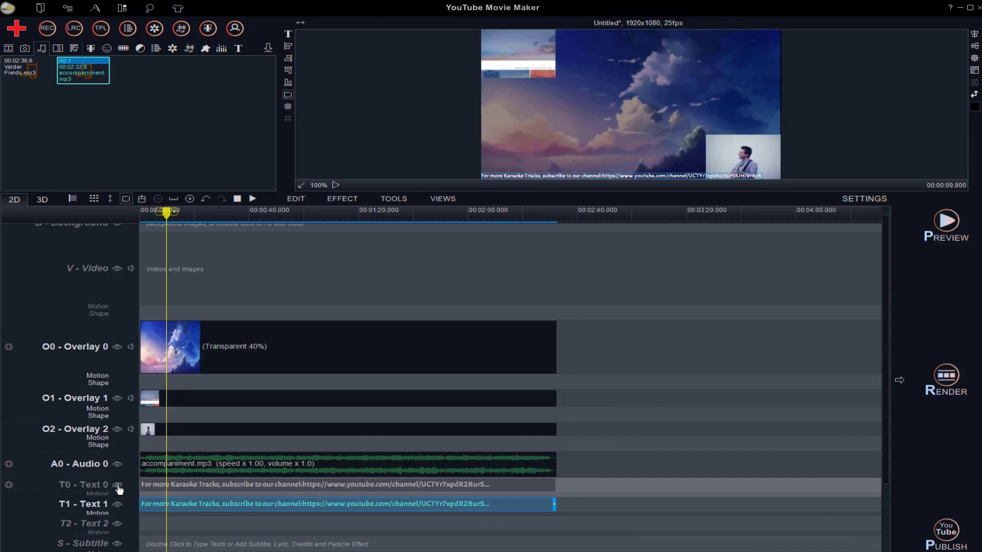
left_click(117, 485)
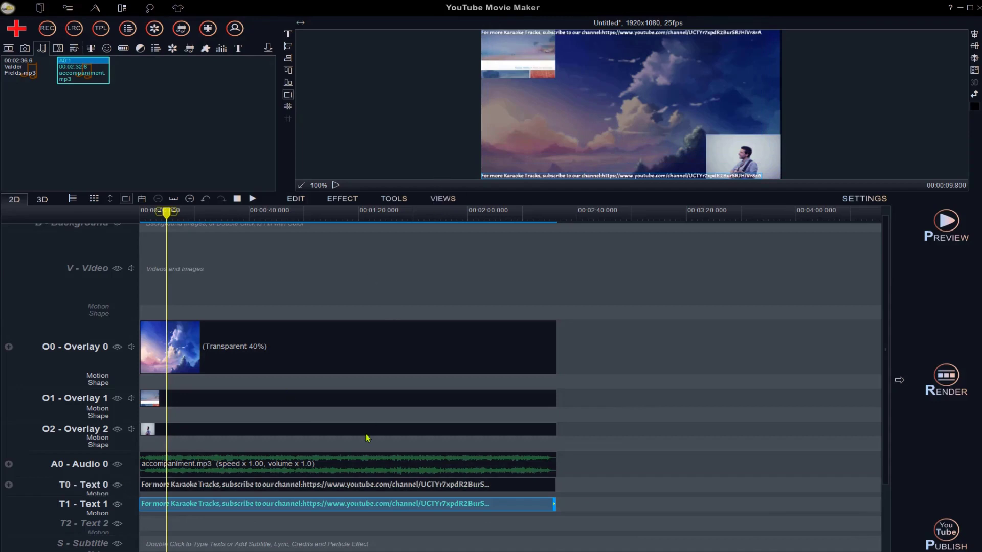
Set the font size of both text clips on Text 0 and Text 1 to 35, keeping the Acme font
left_click(325, 484)
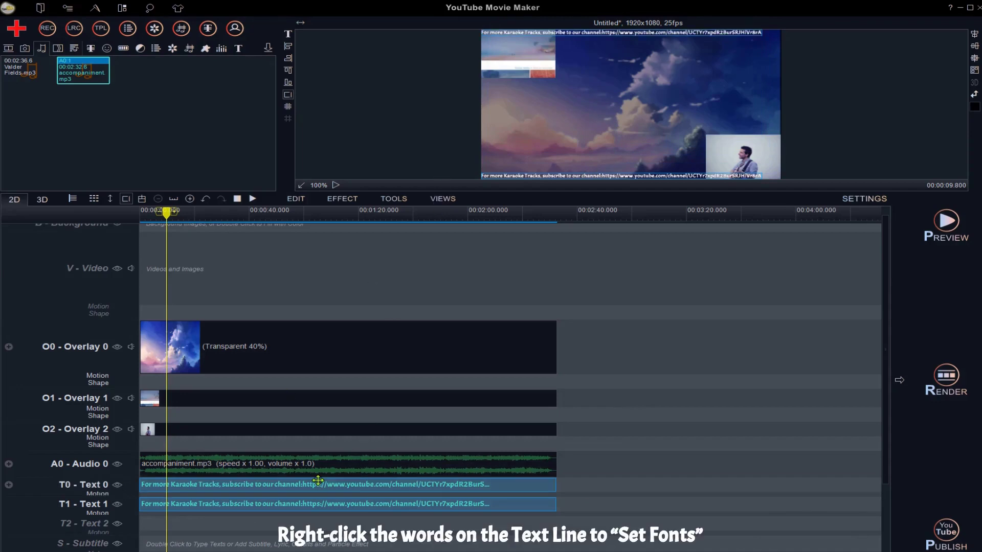
right_click(318, 480)
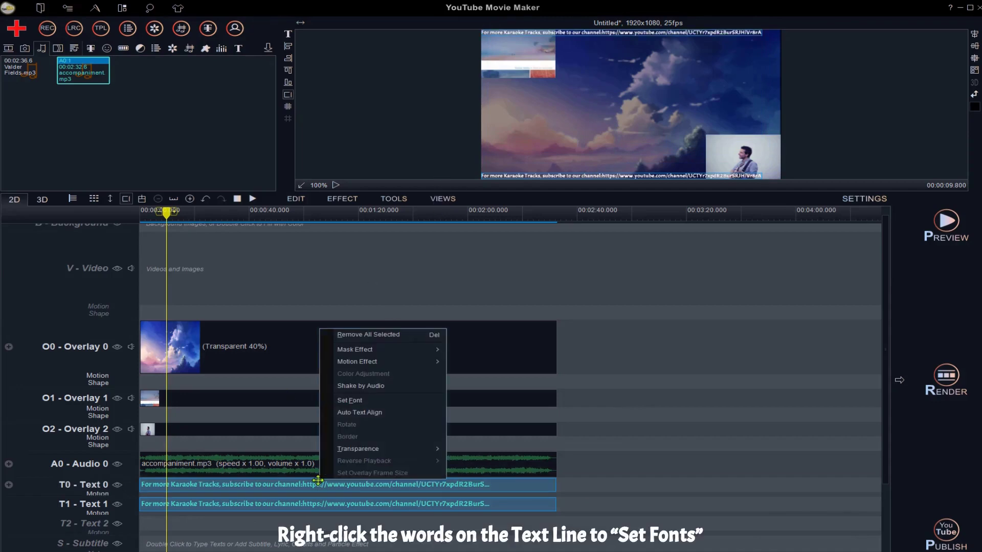
left_click(362, 403)
left_click(402, 173)
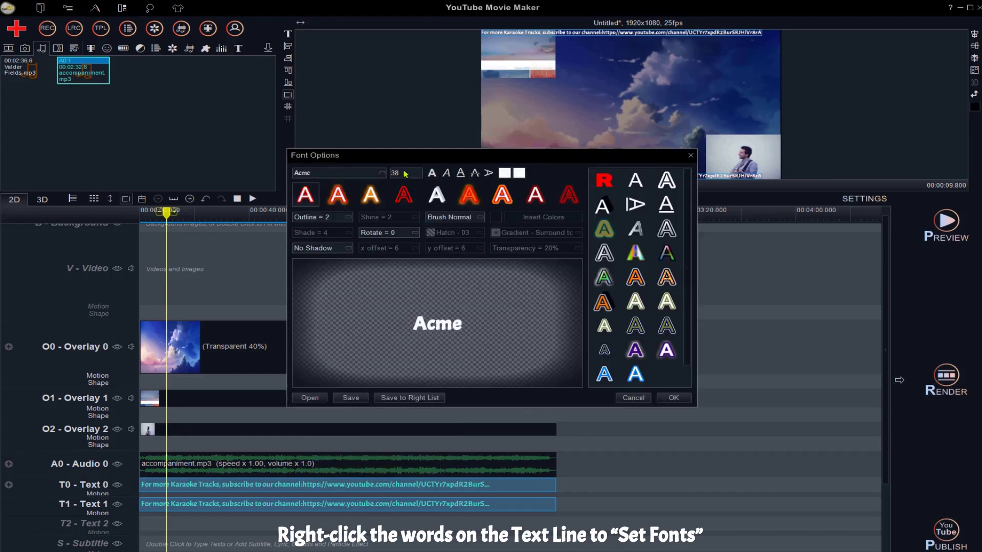
left_click_drag(406, 169, 387, 173)
type("35")
left_click(337, 174)
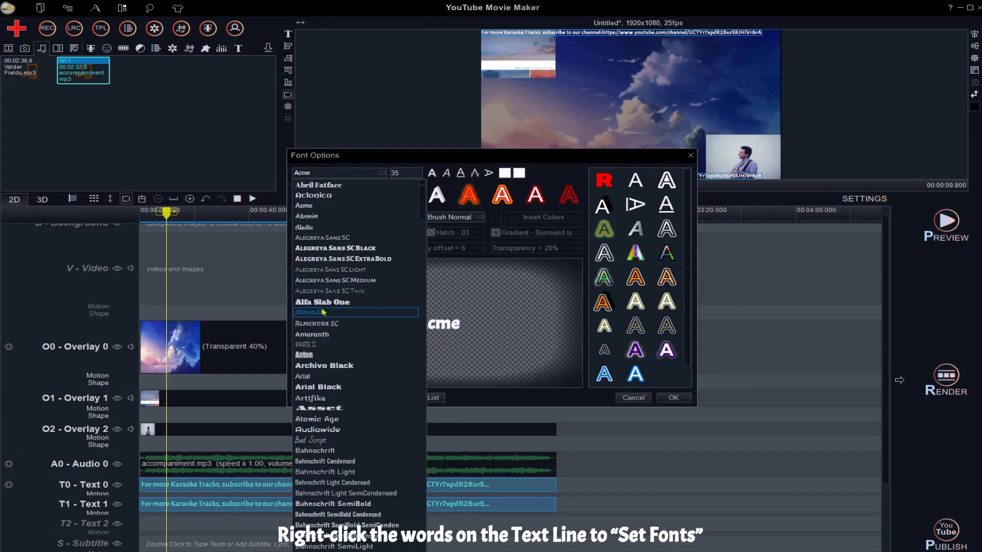
left_click(490, 273)
left_click(674, 398)
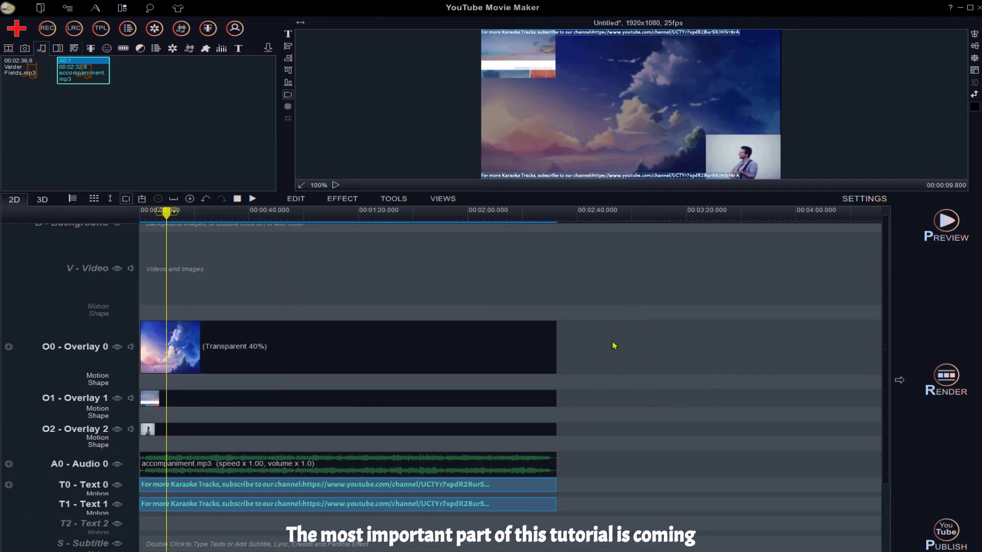
Open the Lyric Maker and load Valder Fields.mp3 from the Karaoke folder as its music
left_click(622, 442)
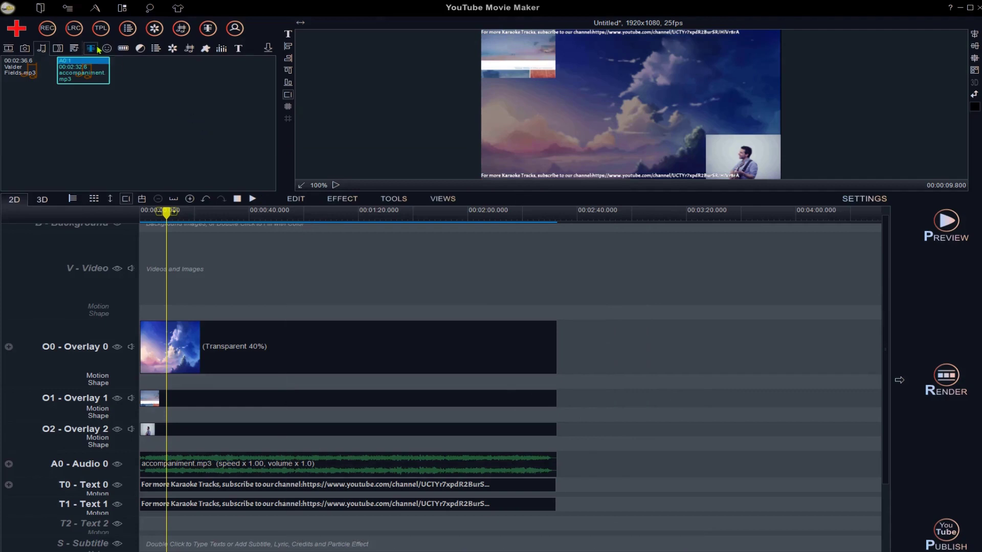
left_click(76, 32)
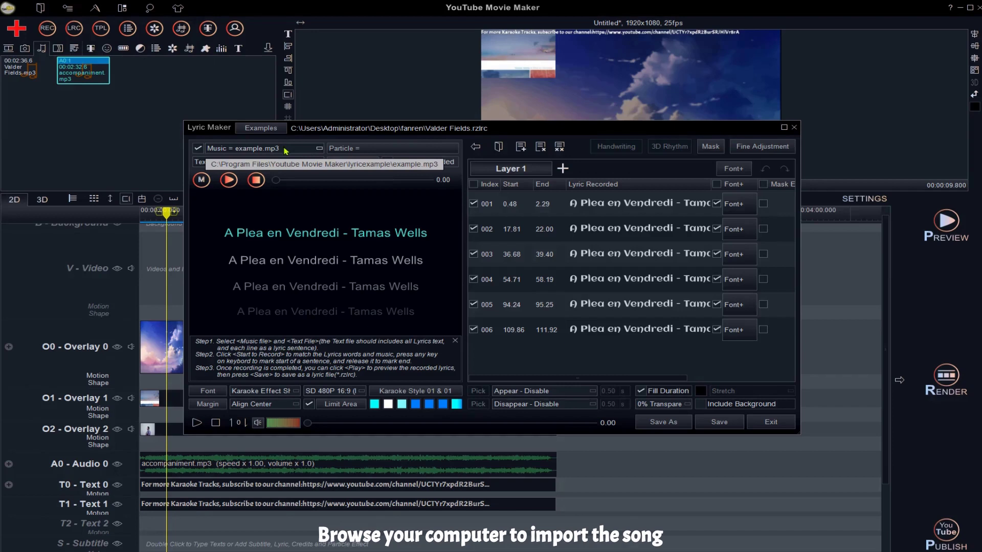
left_click(285, 151)
left_click(285, 159)
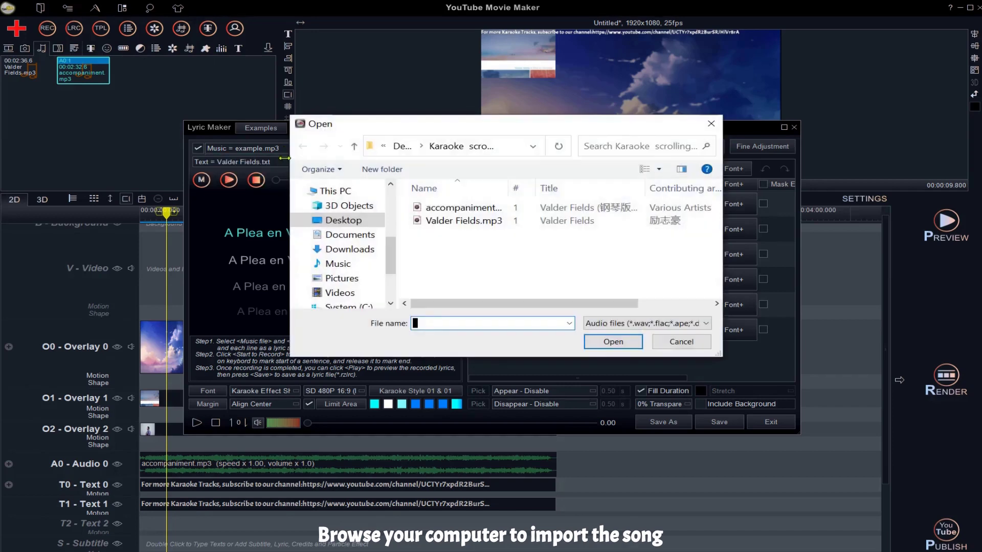
left_click(457, 221)
left_click(613, 342)
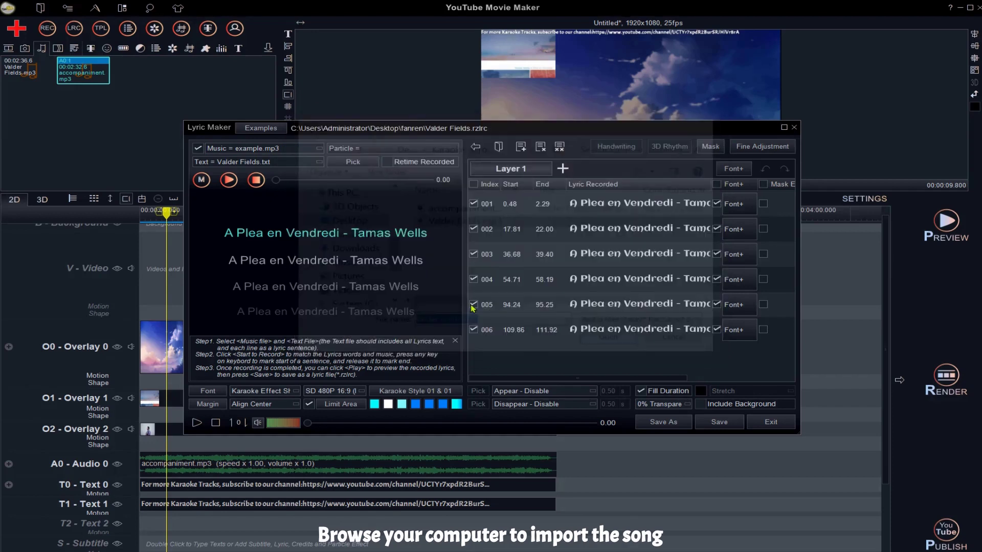
Load the English lyrics file "Various Artists - Valder Fields .txt" as the lyric text
left_click(301, 164)
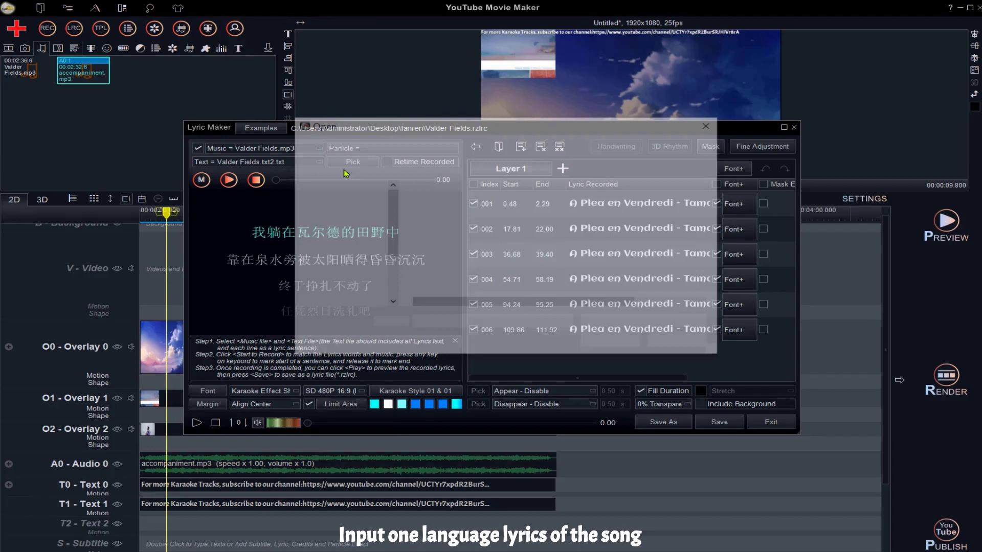
left_click(431, 223)
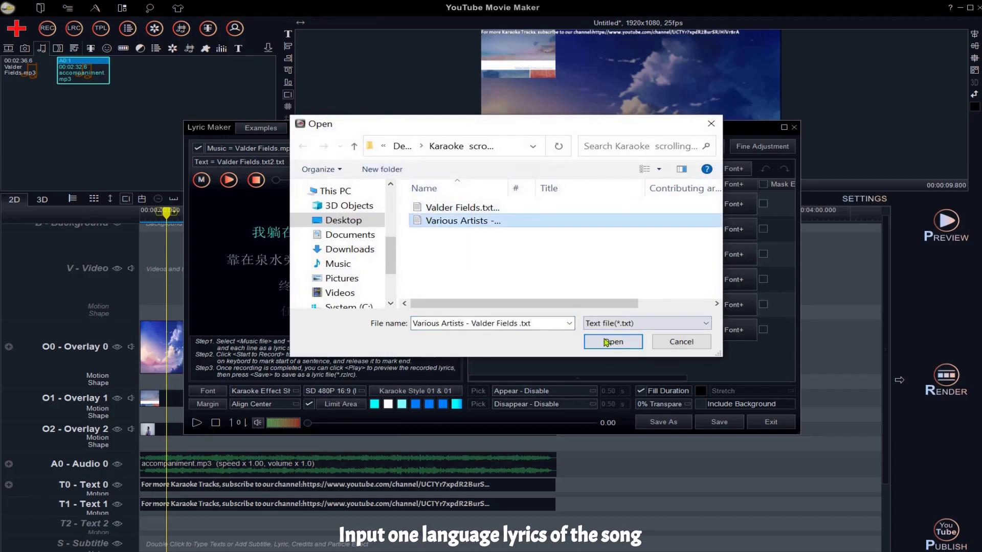
left_click(604, 342)
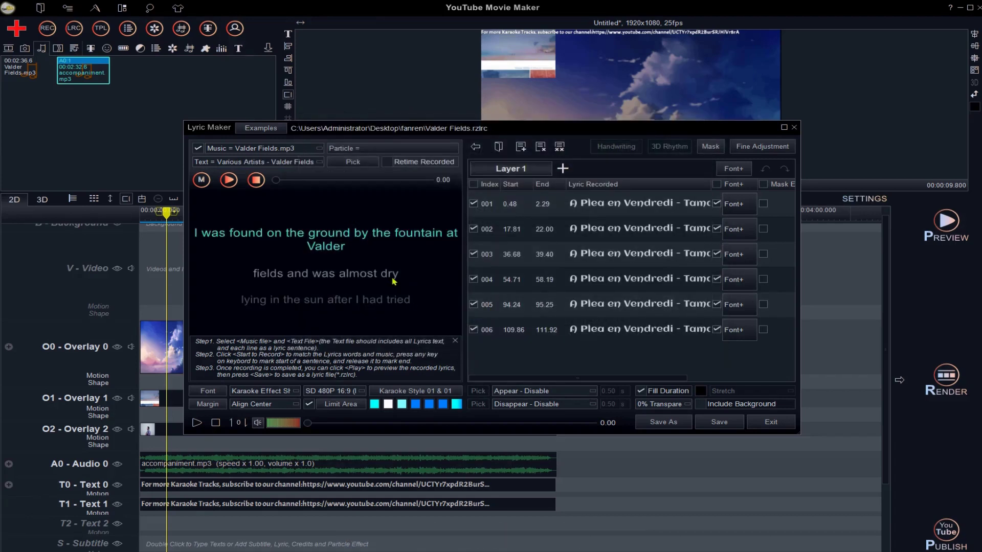
Record new lyric timings for the whole song, marking the start and end of each line as it is sung
left_click(228, 180)
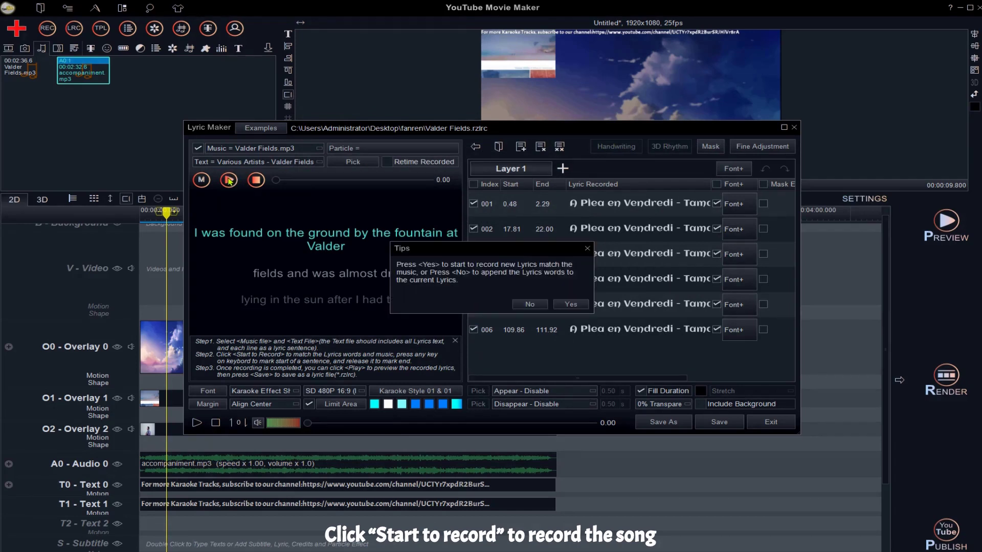
left_click(569, 304)
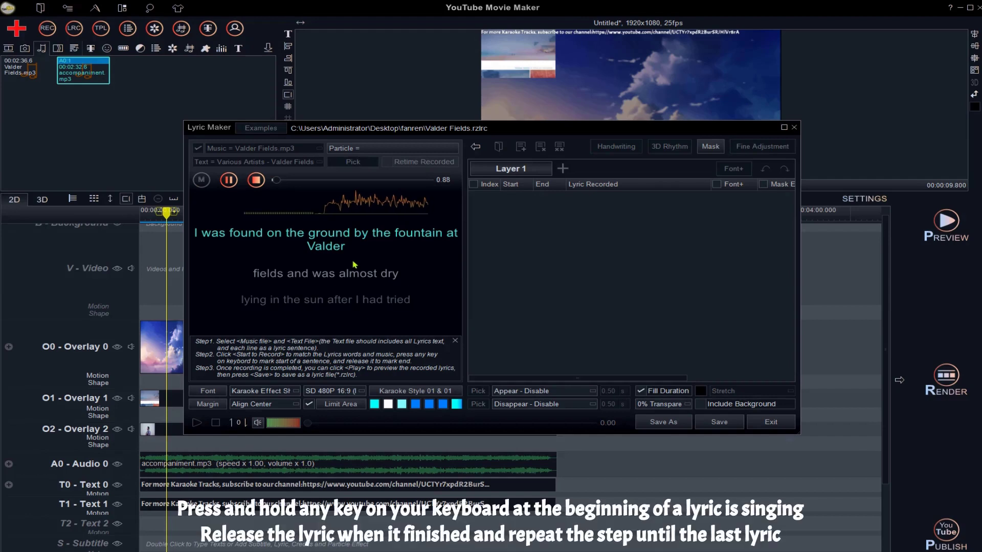
key("space")
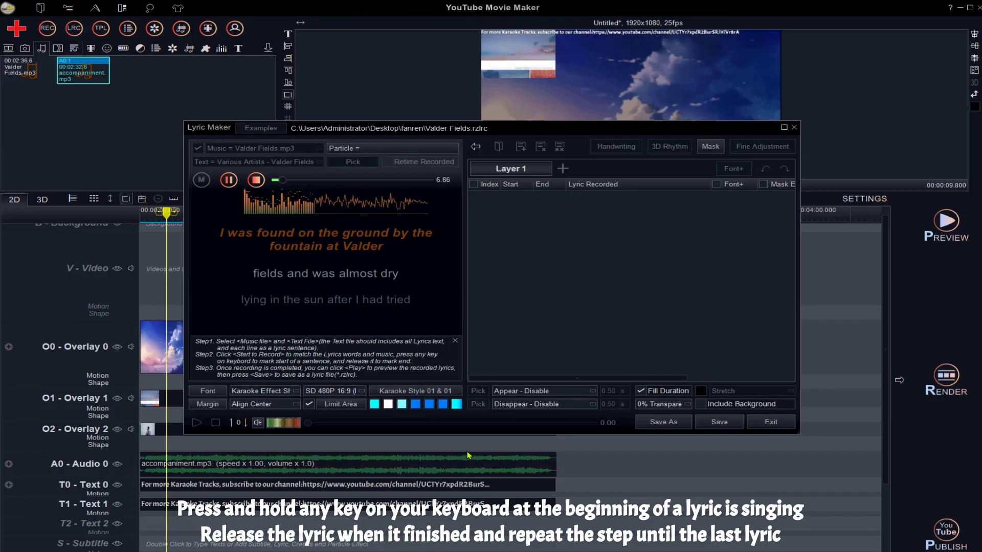
key("space")
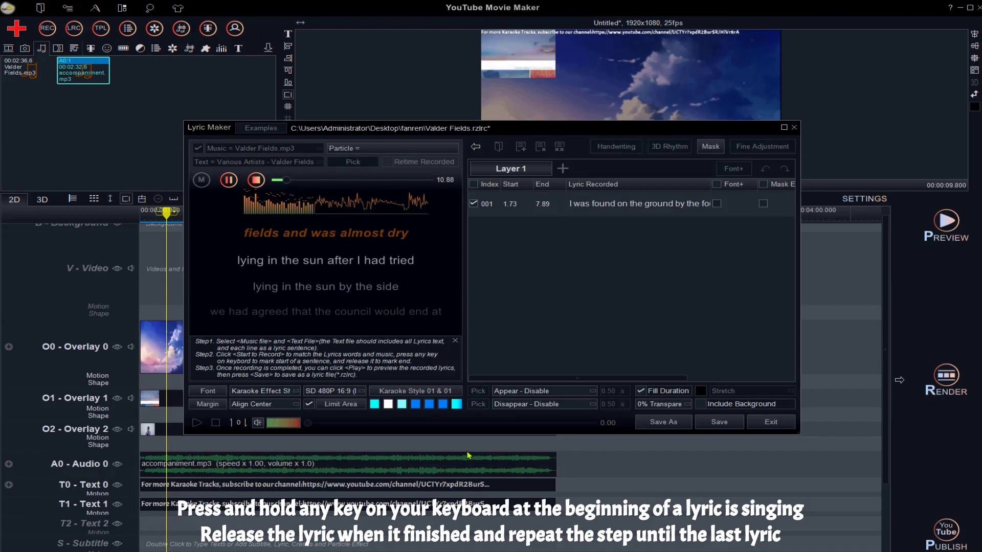
key("space")
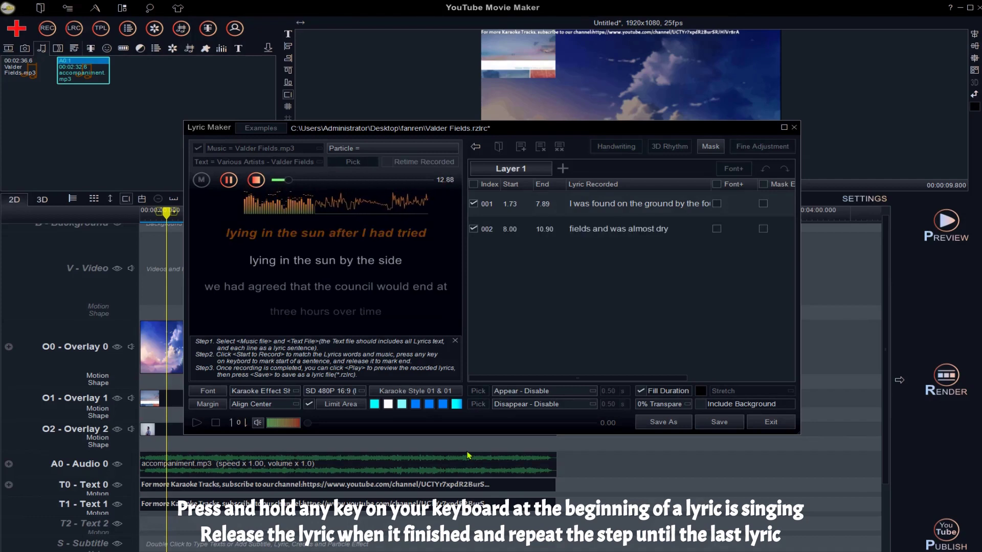
key("space")
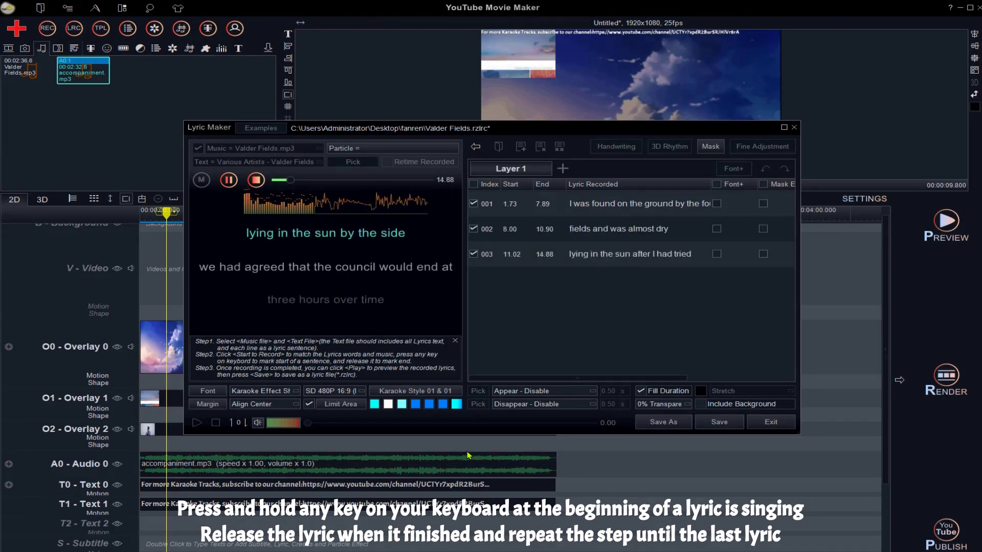
key("space")
key("space")
key("space")
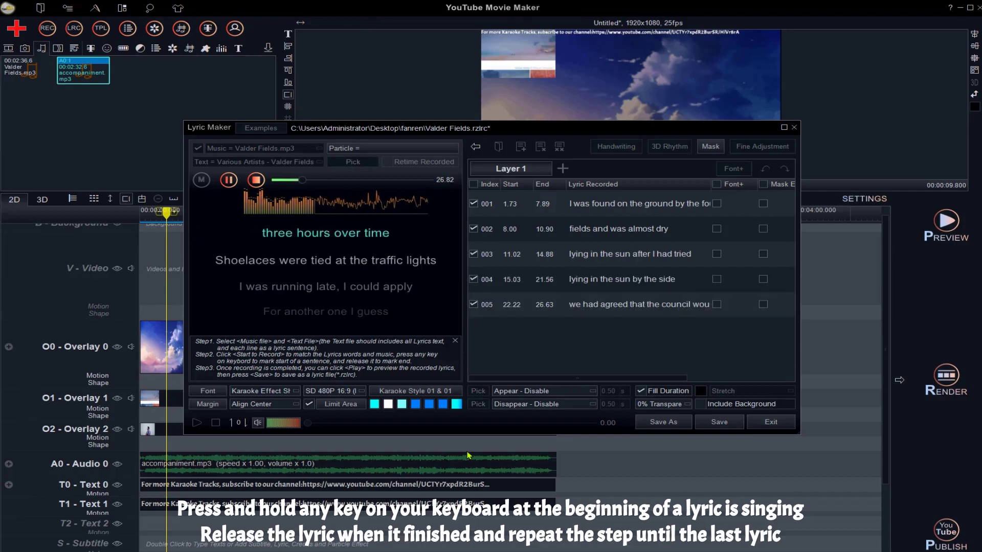
key("space")
key("space")
key("space")
key("space")
key("space")
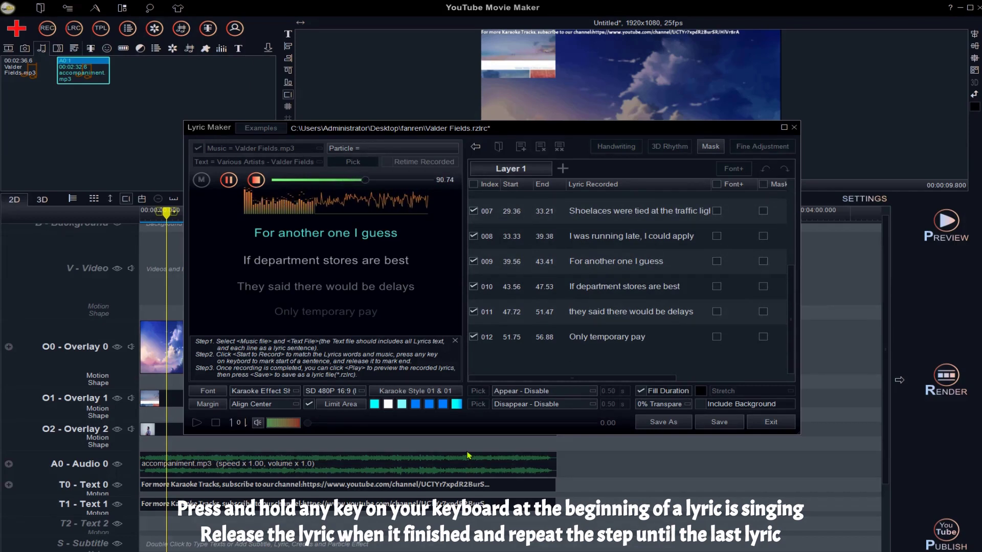
key("space")
key("space")
key("space")
key("space")
key("space")
key("space")
key("space")
key("space")
key("space")
key("space")
key("space")
key("space")
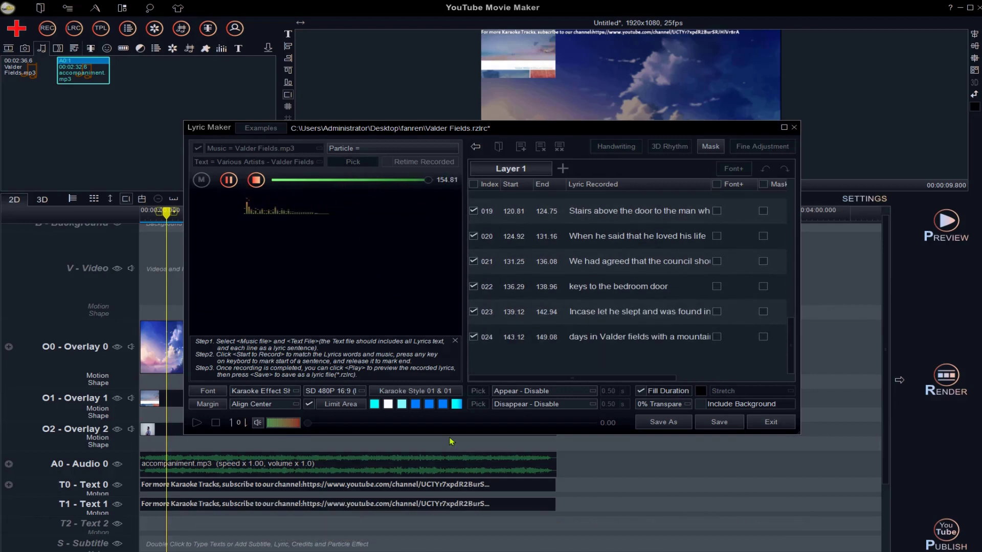
Set the lyric format to Paragraphs and place Layer 1's limit area in the frame's lower-left part, making it taller and narrower
left_click(278, 391)
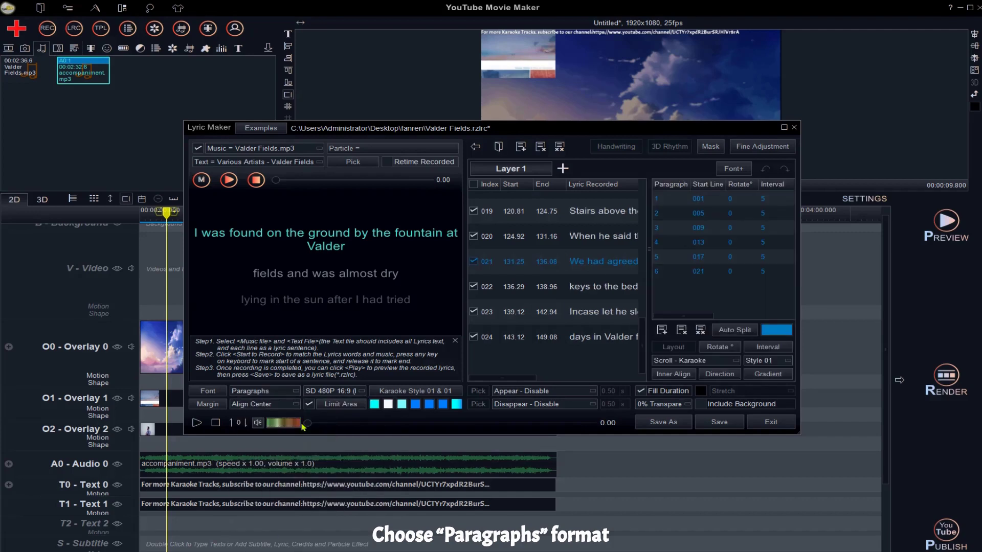
left_click(334, 407)
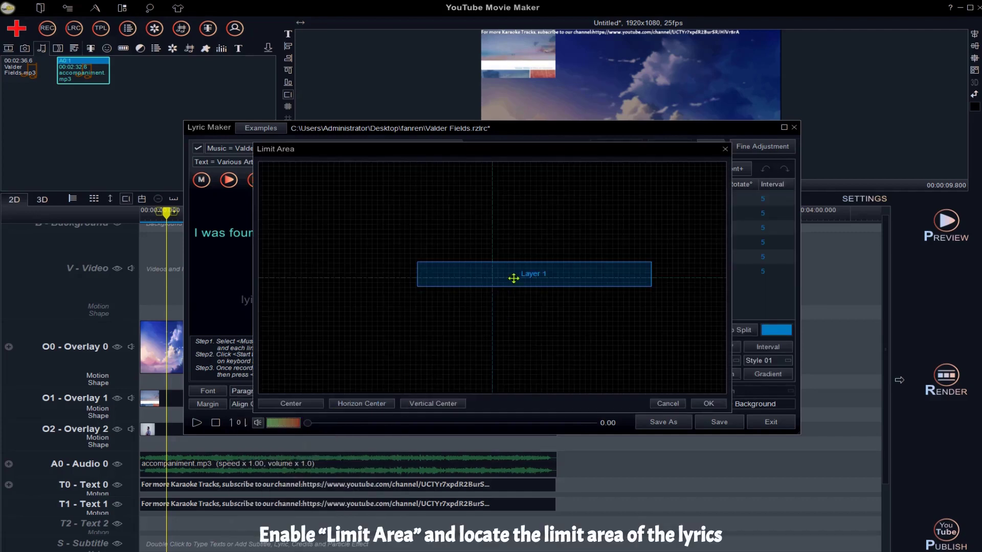
left_click_drag(514, 278, 386, 381)
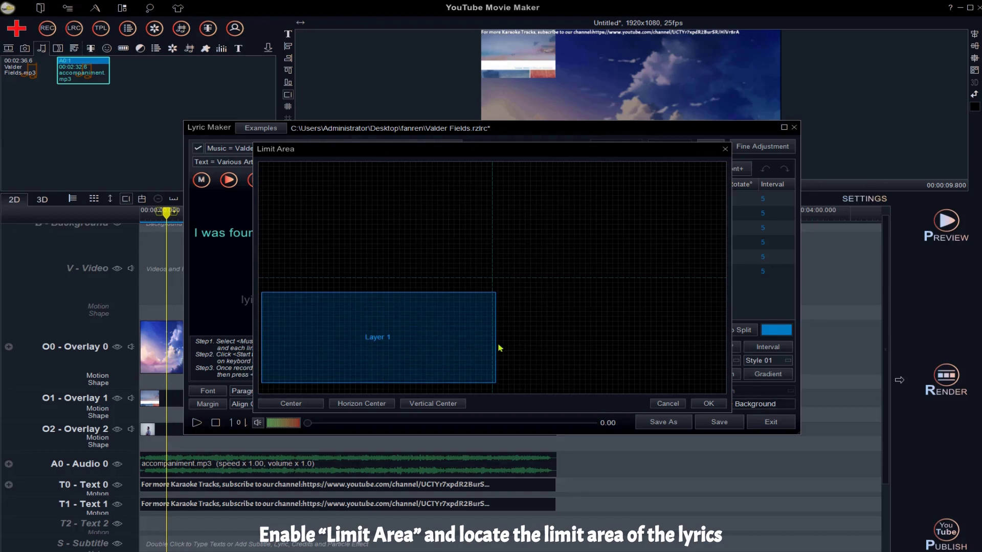
left_click_drag(494, 334, 421, 334)
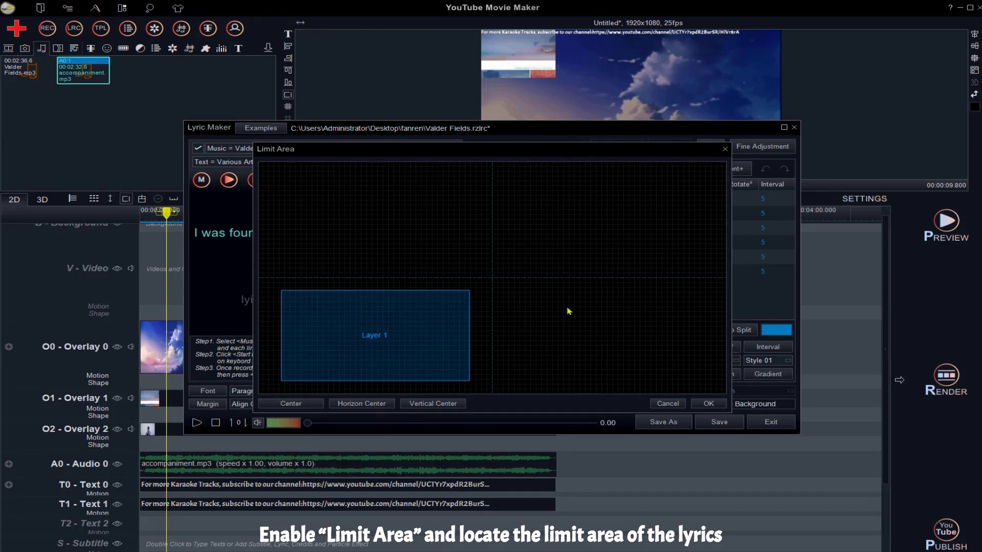
left_click(708, 403)
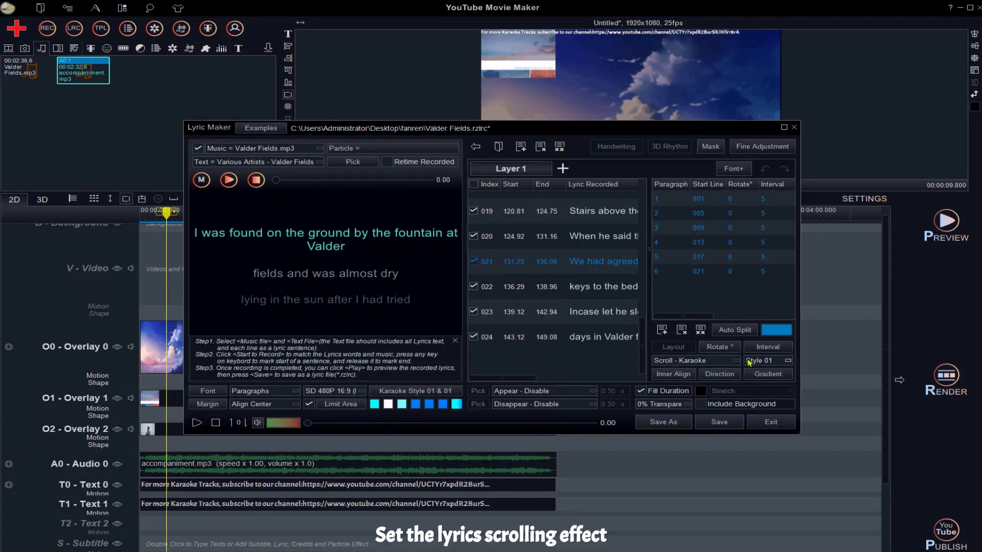
Use the Scroll - Karaoke effect for the paragraphs and auto-split the lyrics into 4 lines per paragraph
left_click(720, 360)
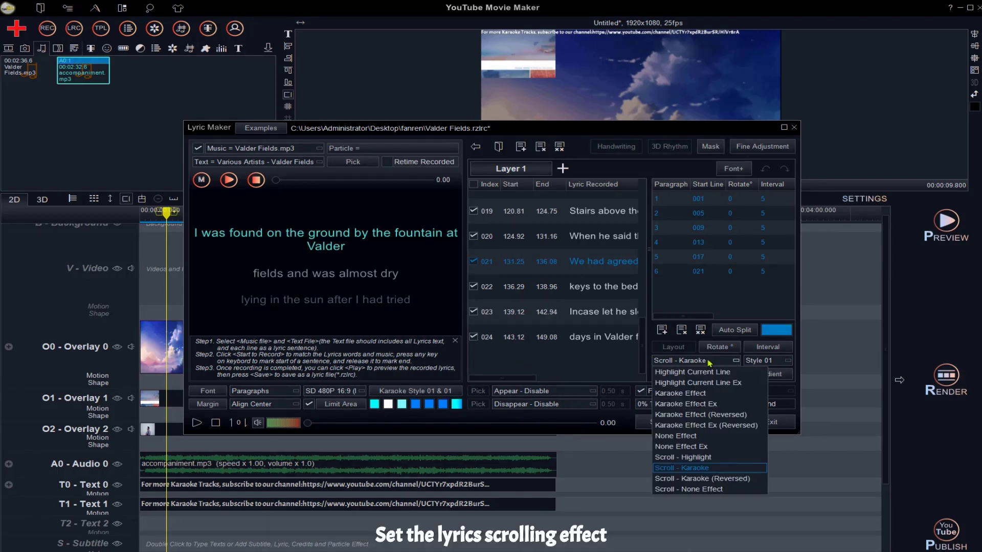
left_click(714, 468)
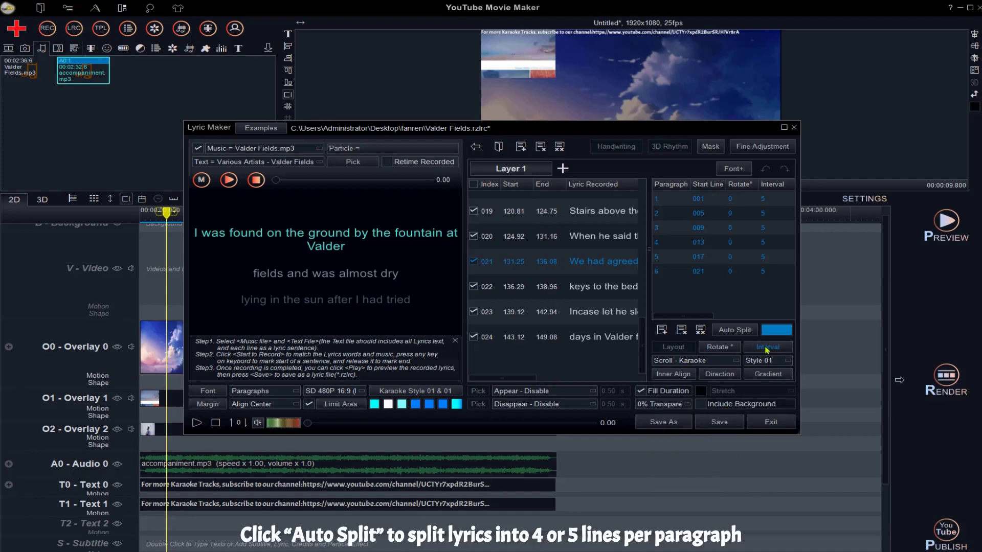
left_click(744, 332)
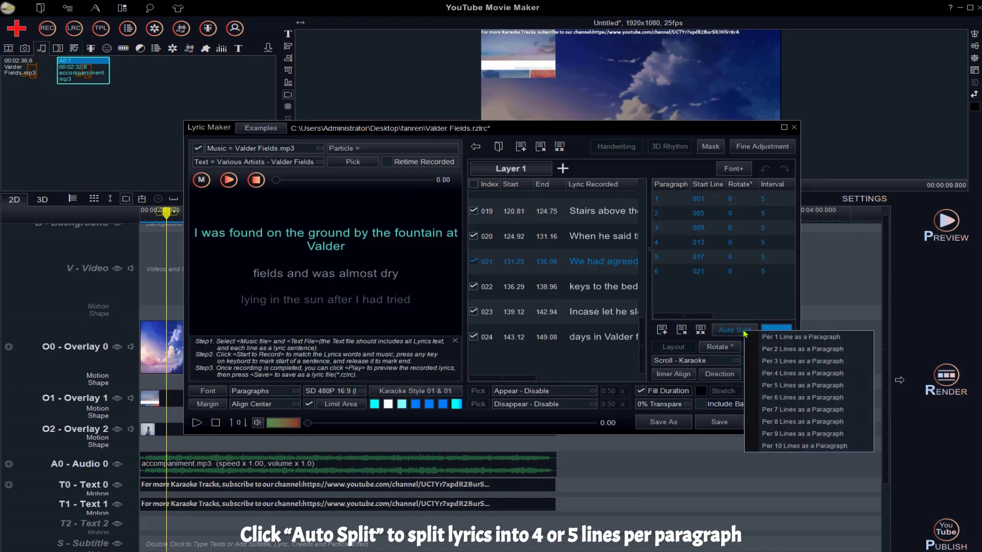
left_click(782, 373)
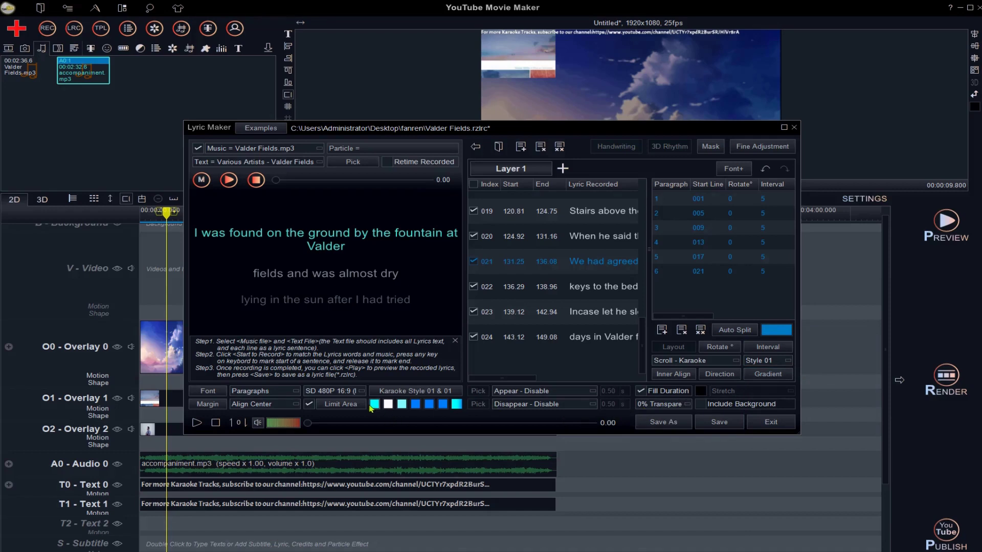
Add a font to the lyrics' font list and choose Aladin as its typeface
left_click(736, 169)
left_click(732, 171)
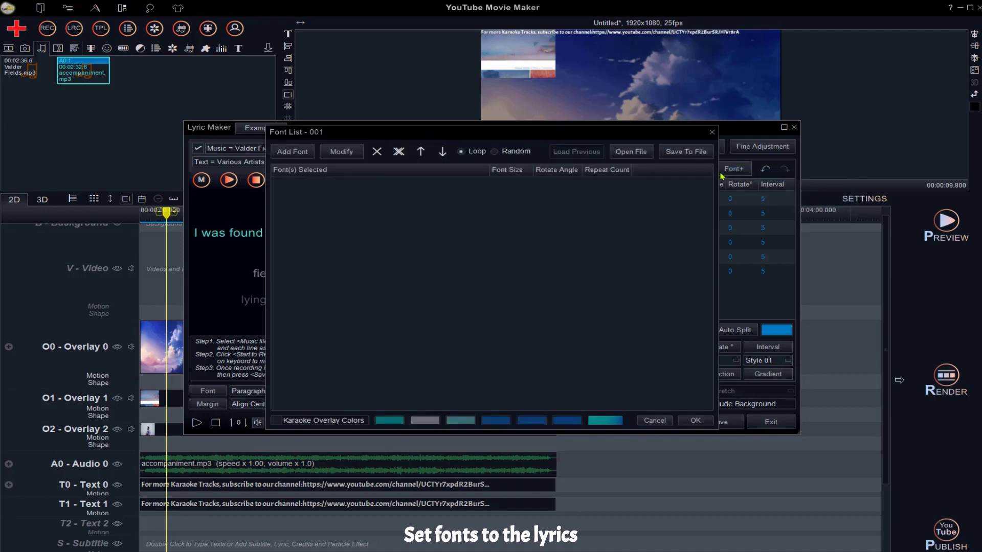
left_click(302, 158)
left_click(361, 173)
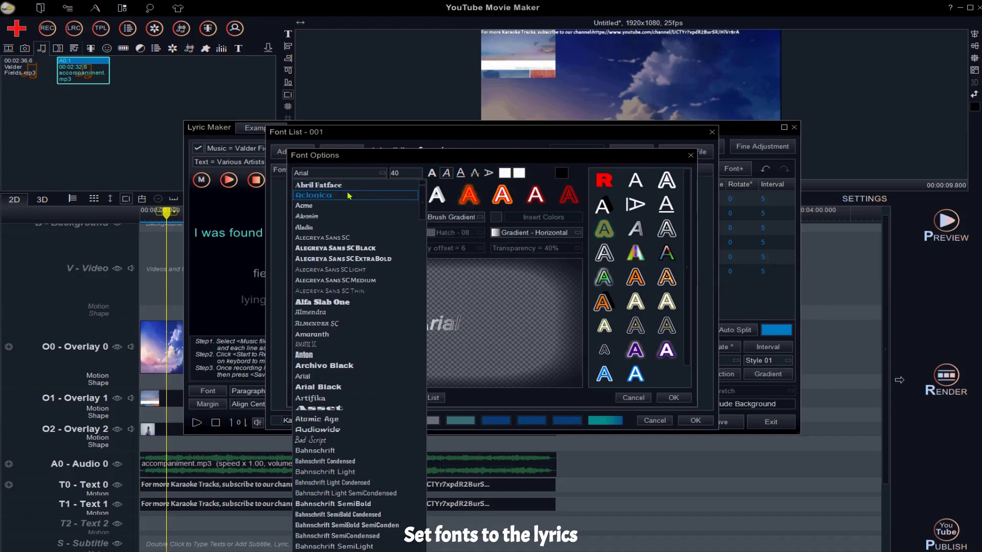
left_click(336, 228)
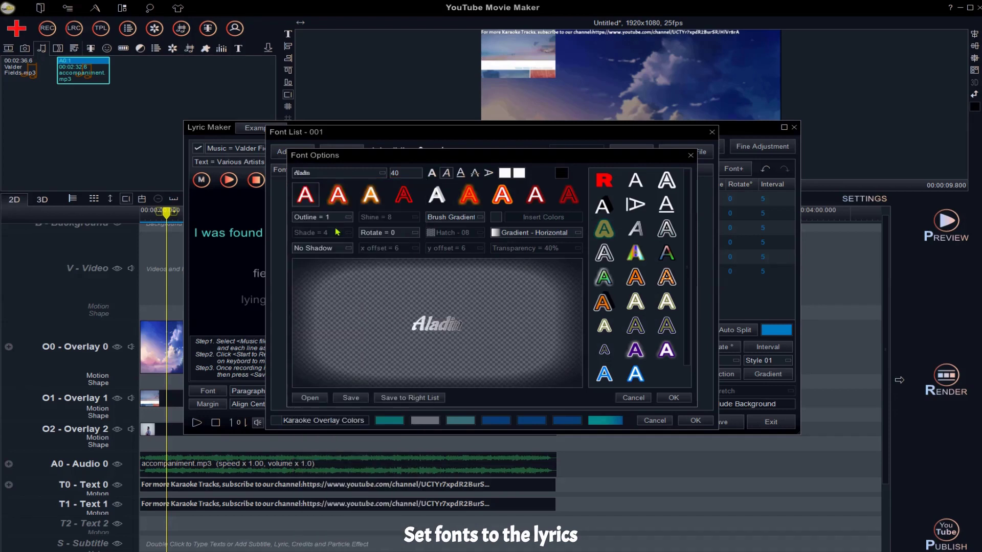
Change the lyric font's black gradient color to white, set its size to 60 and apply it to the lyrics
left_click(561, 173)
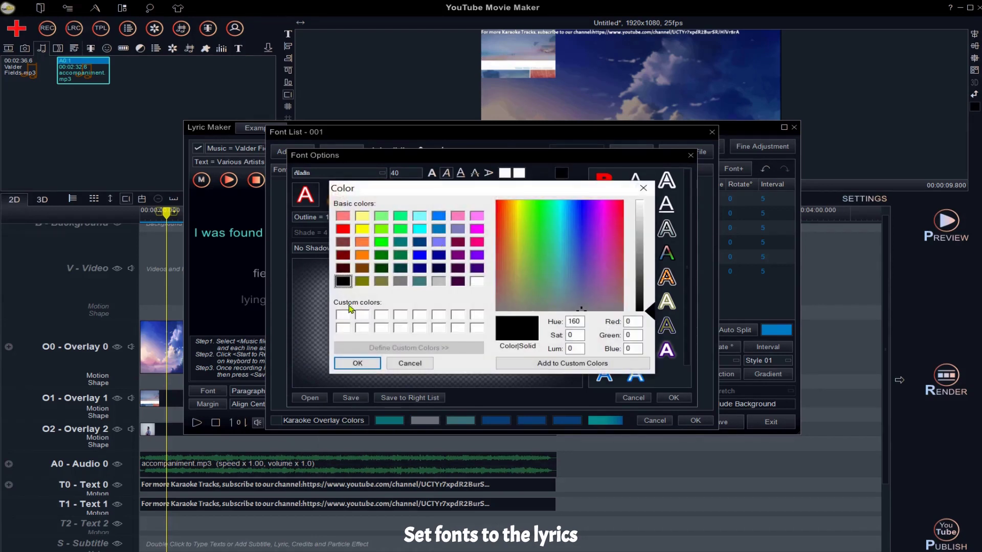
left_click(344, 315)
left_click(359, 363)
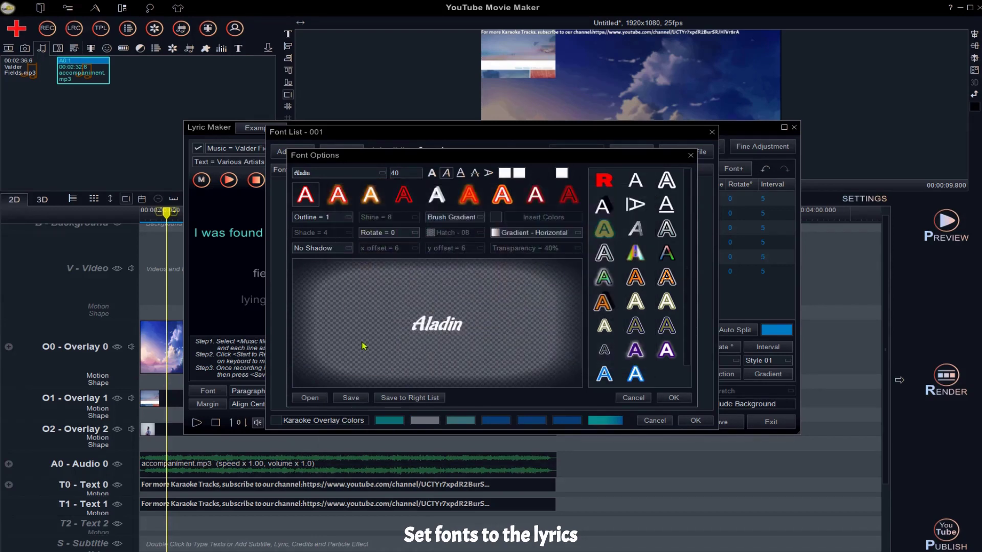
left_click_drag(408, 170, 378, 171)
type("60")
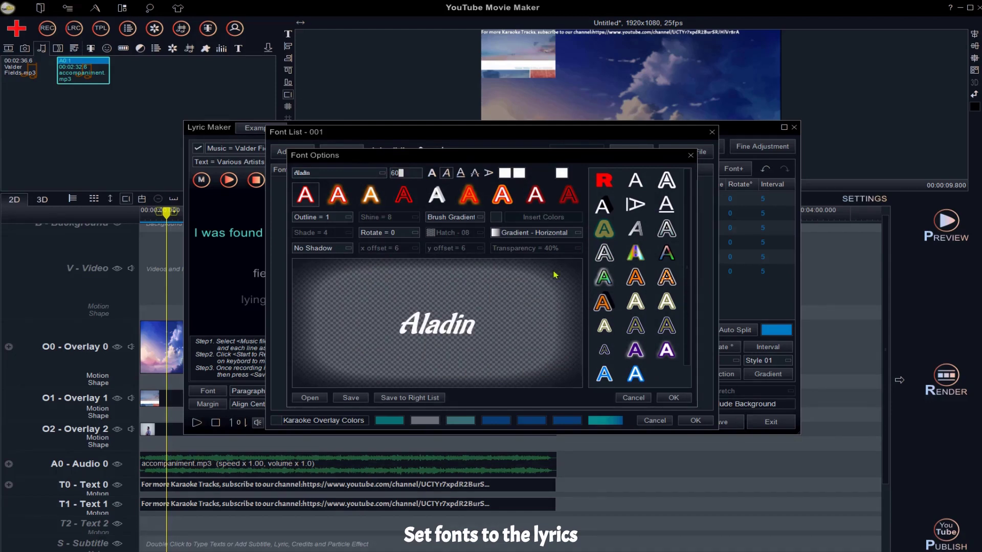
left_click(674, 398)
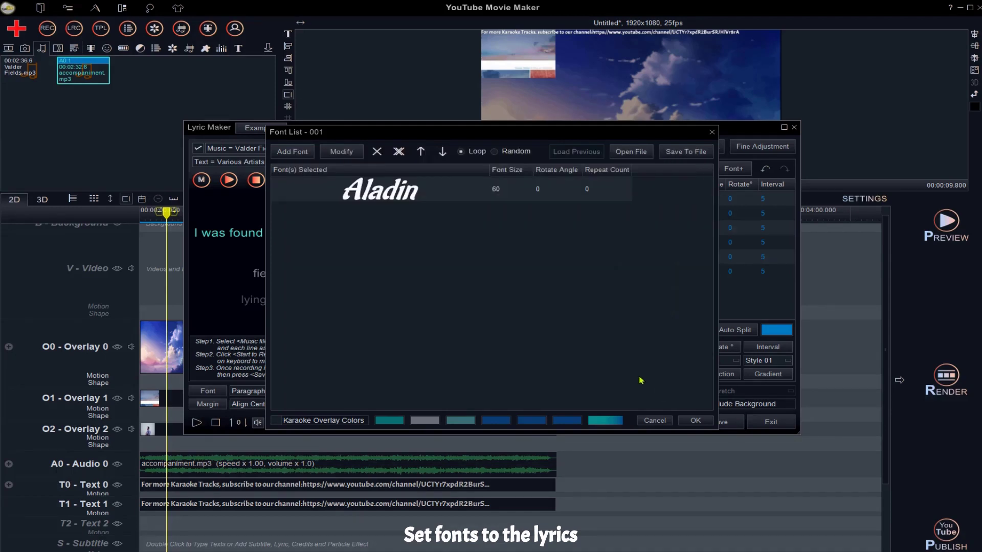
left_click(696, 421)
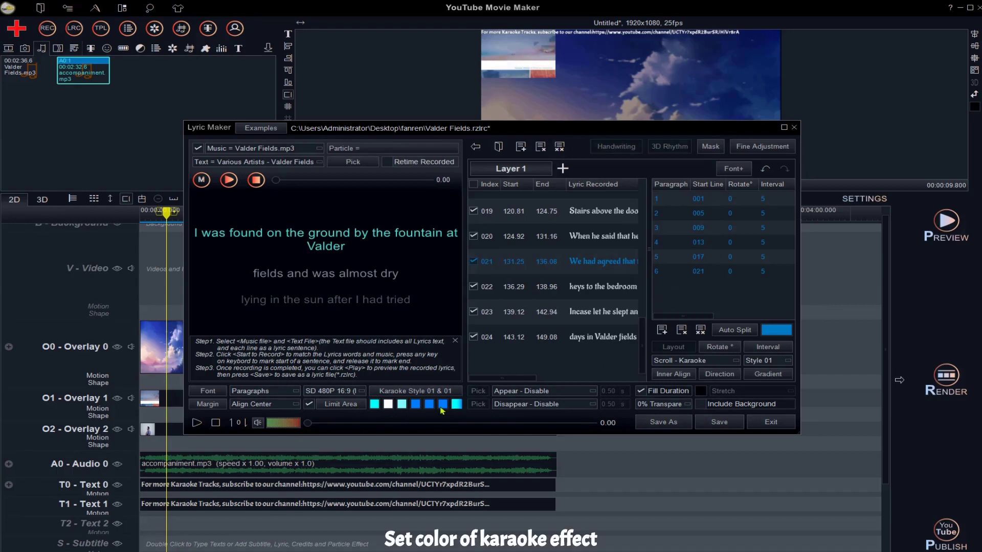
Fill the first and third karaoke effect color swatches with yellow (255, 255, 0)
left_click(374, 404)
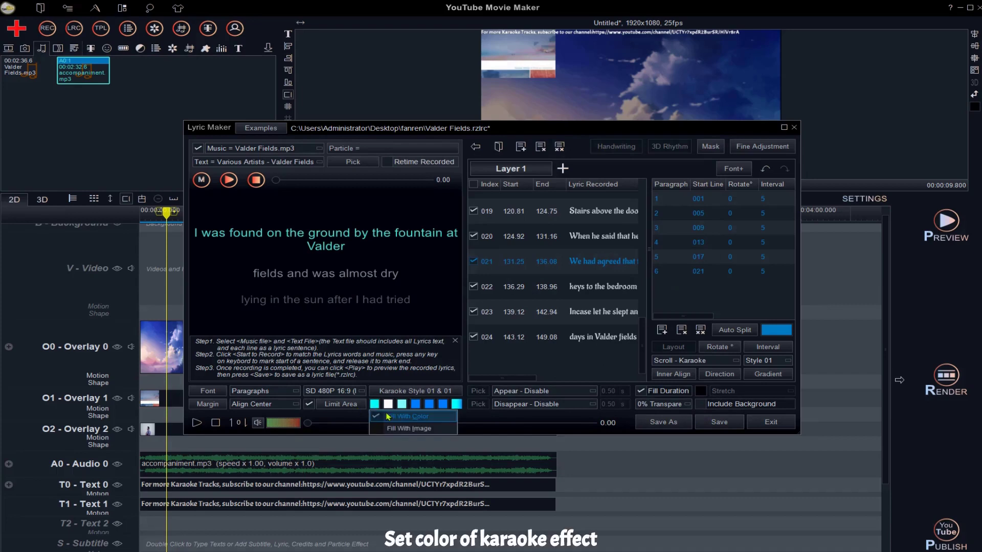
left_click(392, 416)
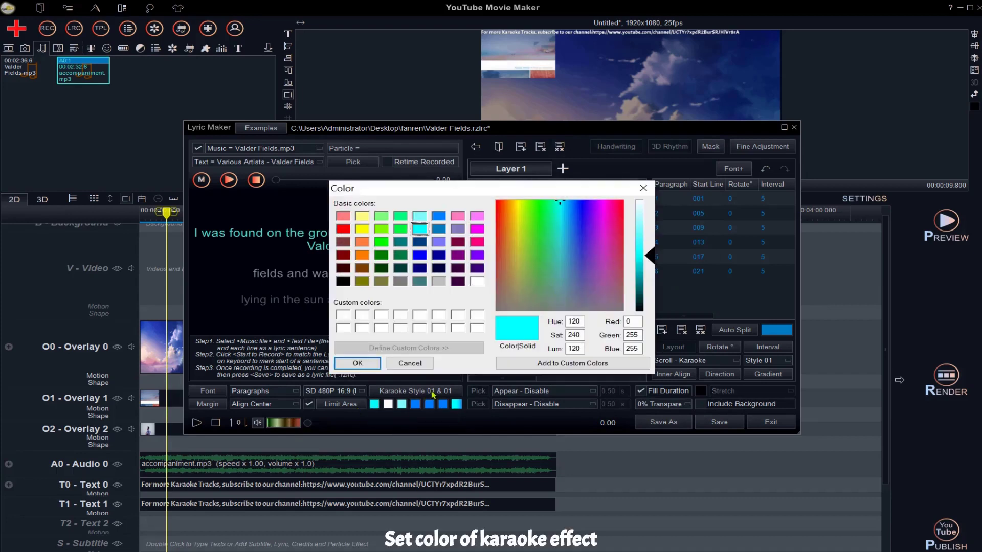
left_click(361, 229)
left_click(360, 363)
left_click(402, 403)
left_click(419, 417)
left_click(362, 229)
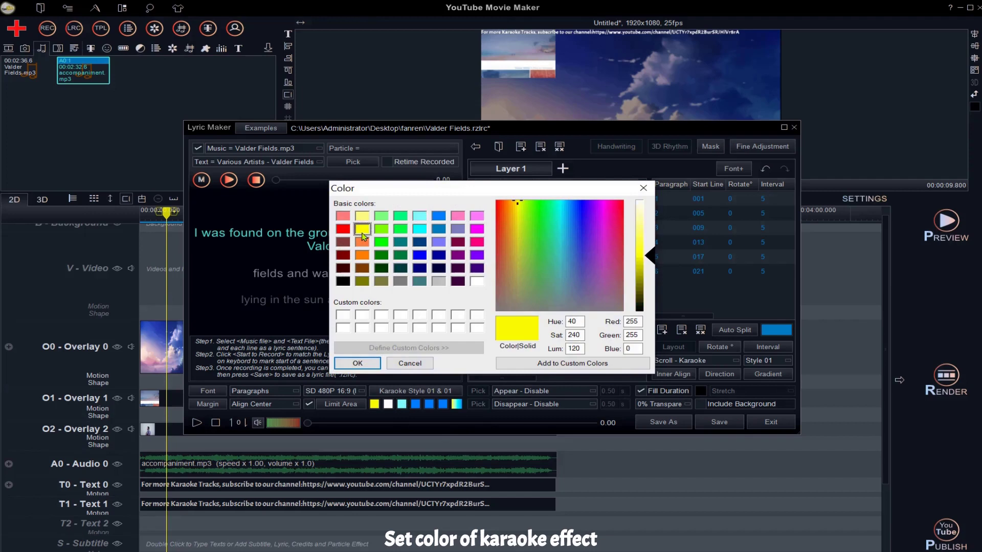
left_click(358, 364)
Fill the fourth karaoke effect color swatch with light yellow and the fifth with pink (255, 0, 128)
left_click(416, 404)
left_click(429, 420)
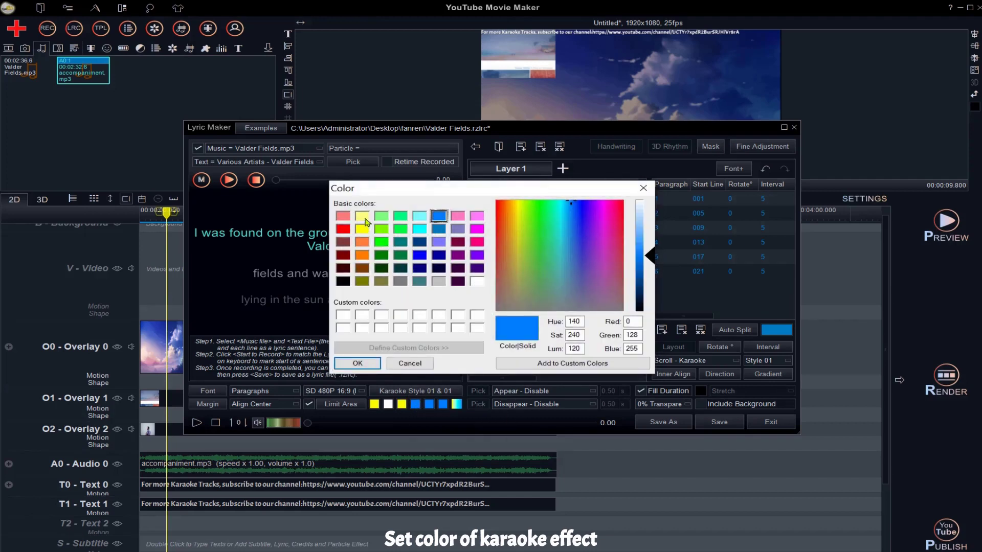
left_click(364, 218)
left_click(357, 364)
left_click(429, 405)
left_click(429, 421)
left_click(475, 243)
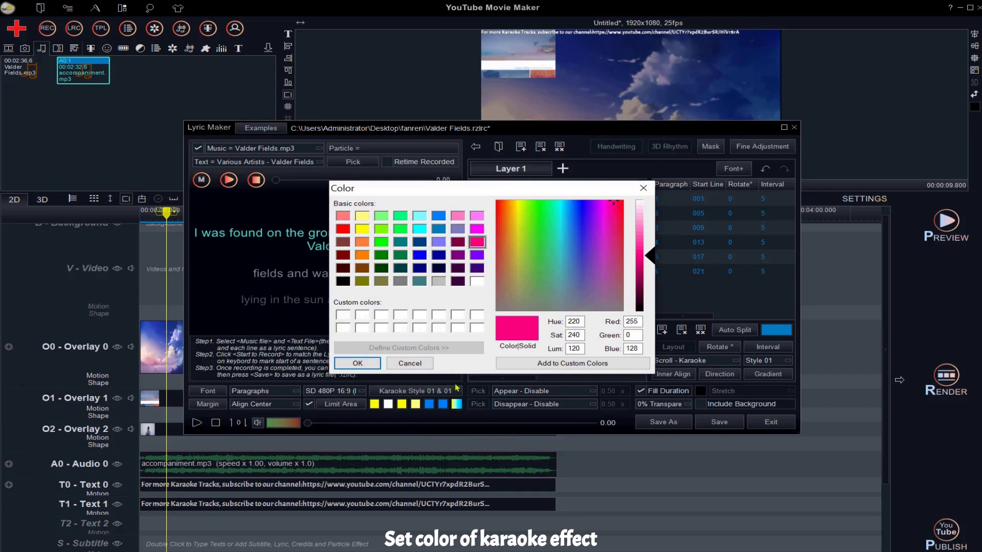
left_click(373, 361)
Fill the sixth karaoke effect color swatch with red (255, 0, 0)
left_click(443, 405)
left_click(443, 420)
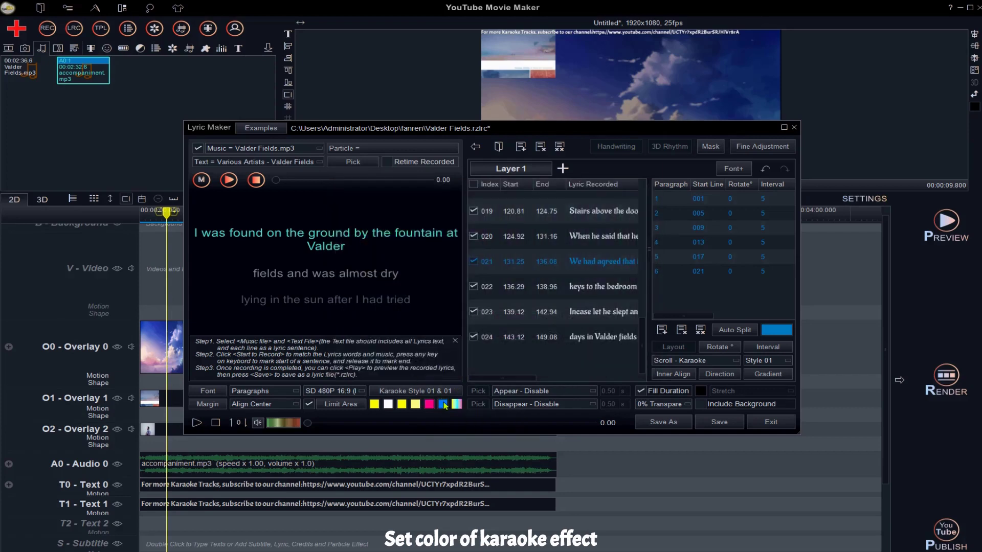
left_click(343, 229)
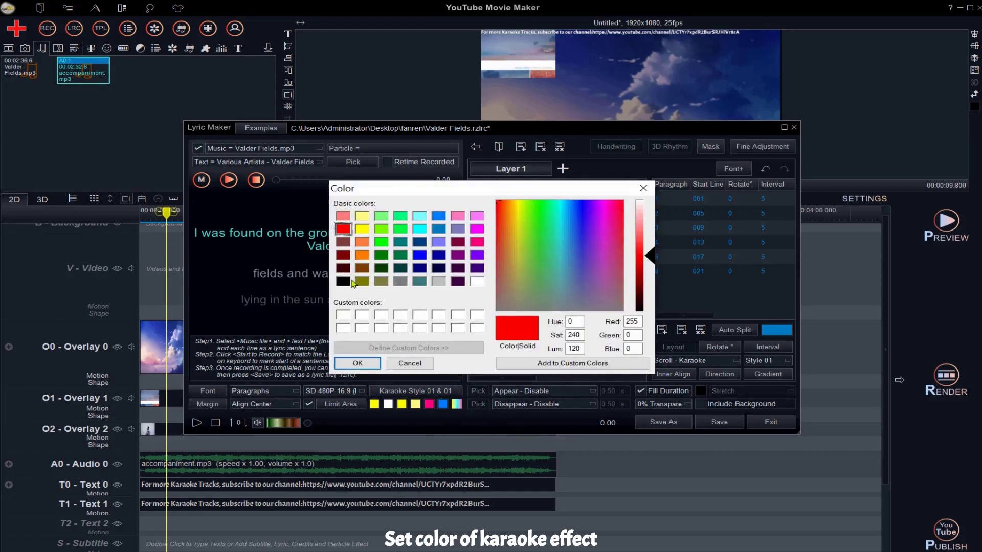
left_click(357, 363)
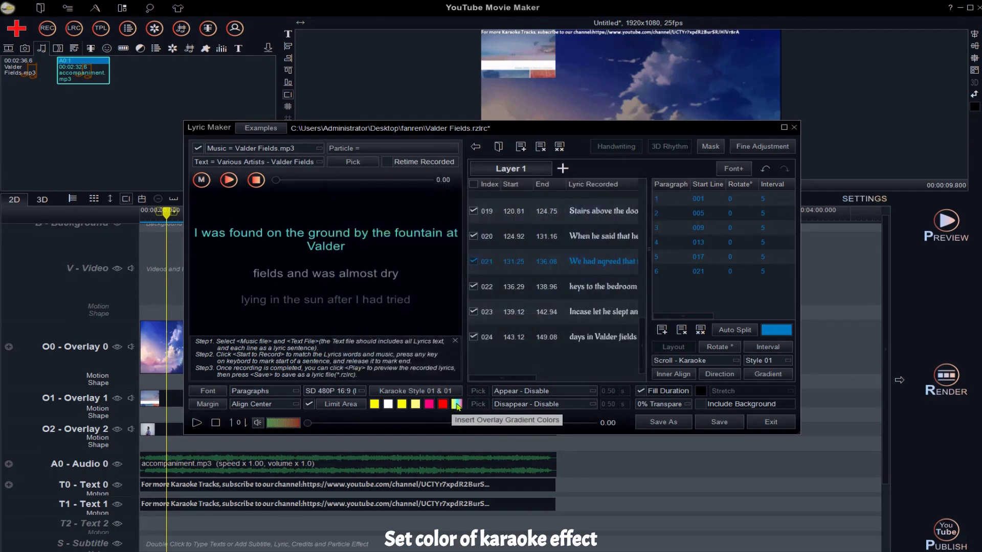
Change the cyan color in the karaoke effect's inserted overlay gradient colors to red
left_click(457, 405)
left_click(404, 271)
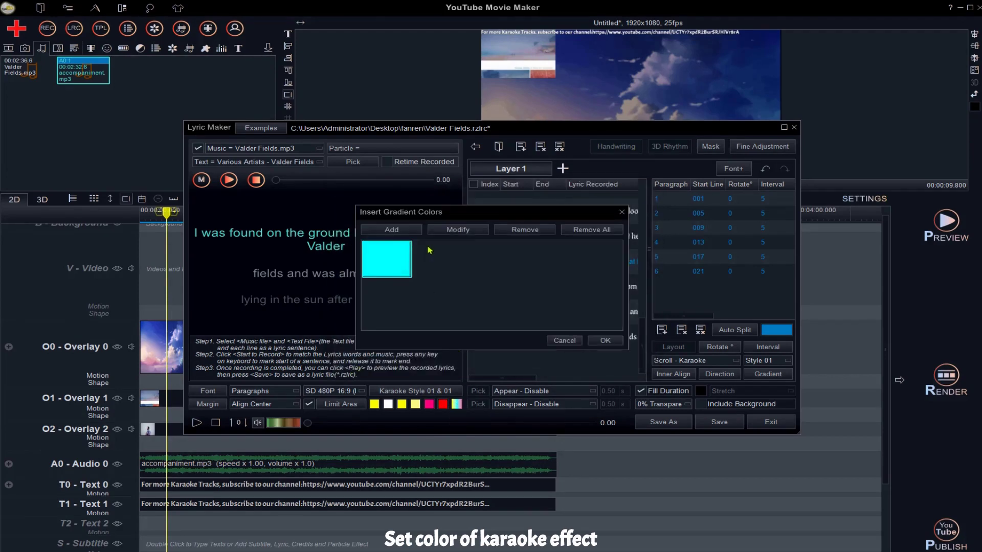
left_click(479, 231)
left_click(343, 229)
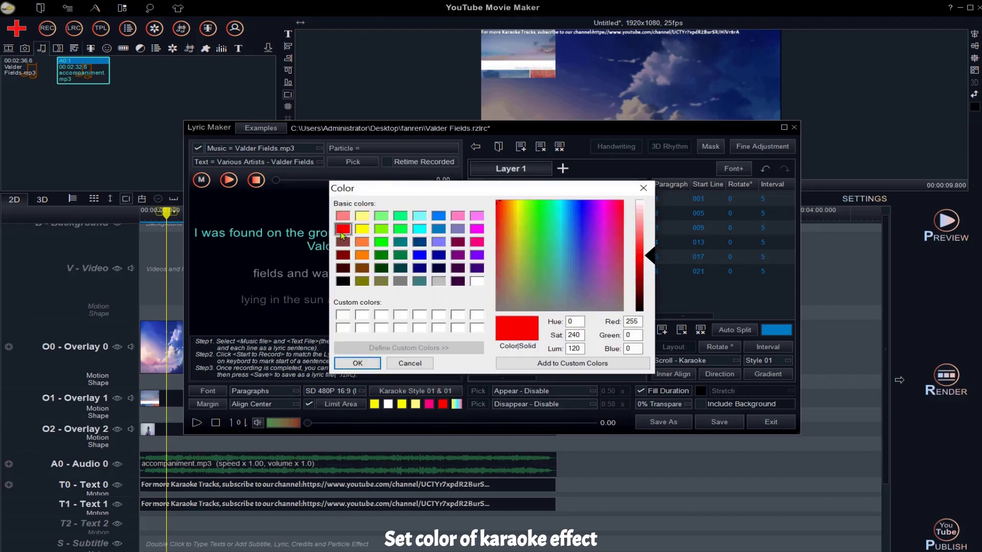
left_click(358, 363)
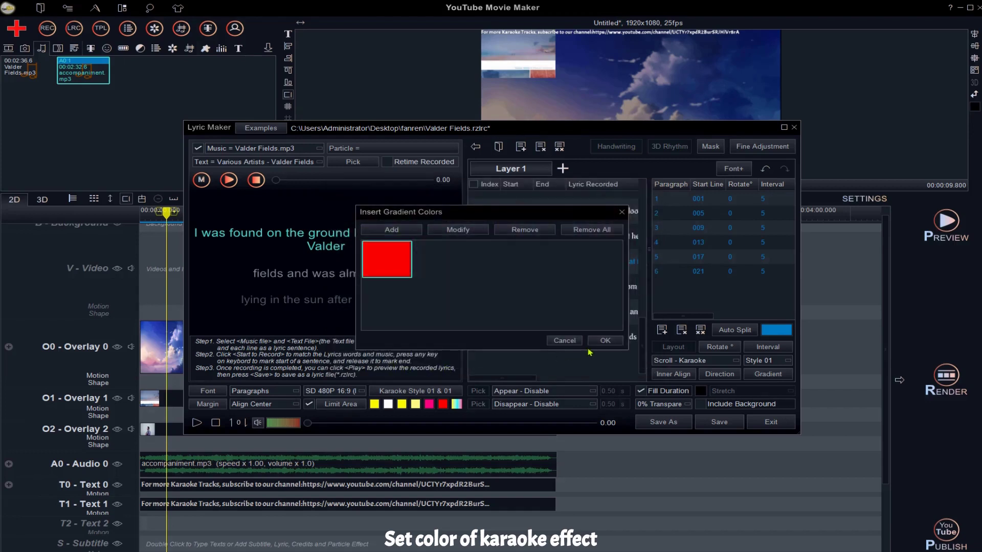
left_click(604, 341)
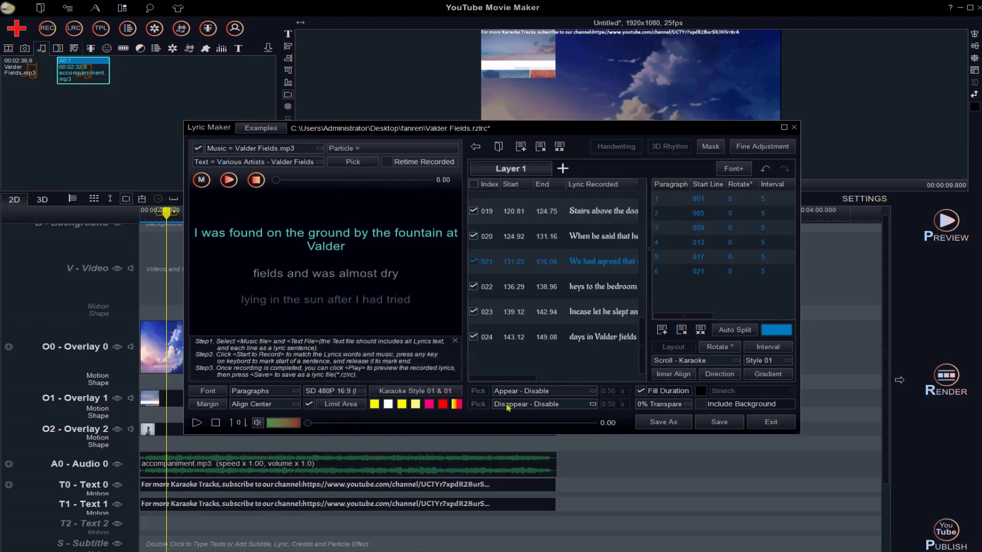
Save the lyrics as Valder Fields.rzlrc in the Karaoke scrolling lyrics folder and close the Lyric Maker
left_click(663, 422)
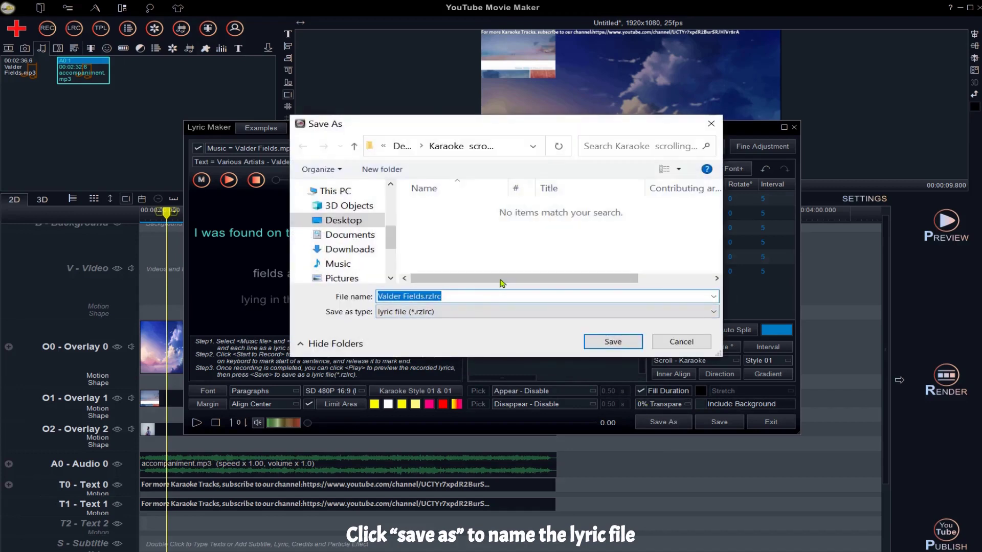
left_click(620, 345)
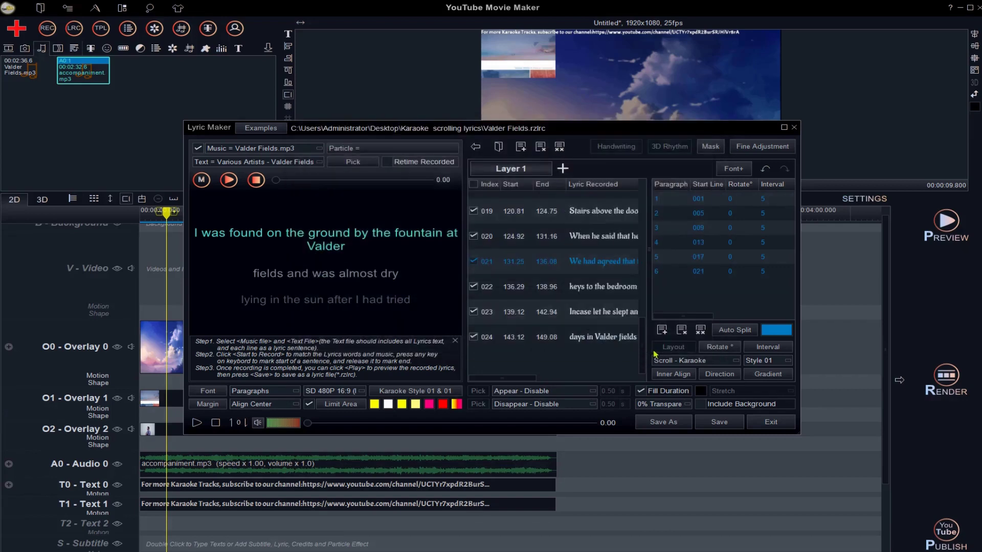
left_click(770, 421)
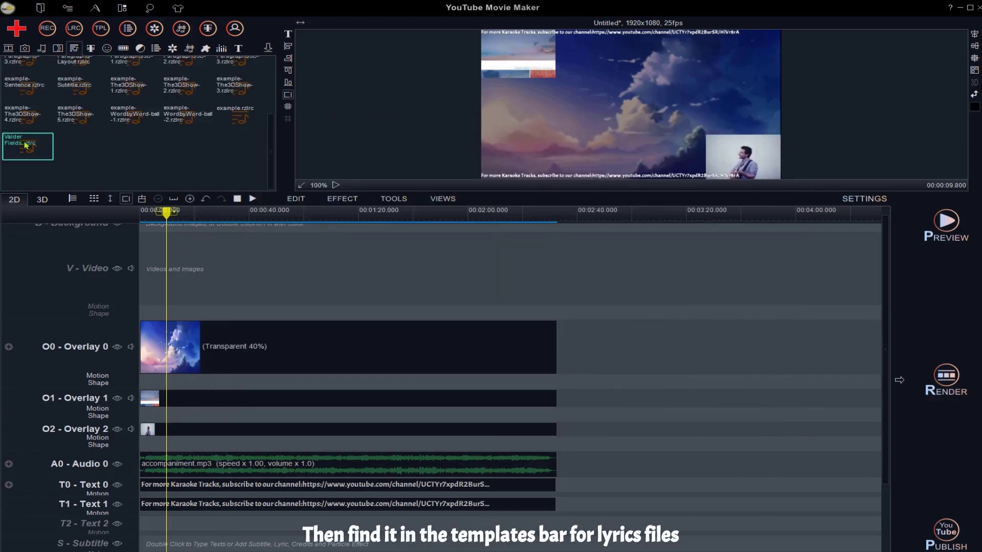
Place Valder Fields.rzlrc at the start of the Text 2 track and play part of the timeline to check the lyrics
left_click_drag(51, 146, 197, 525)
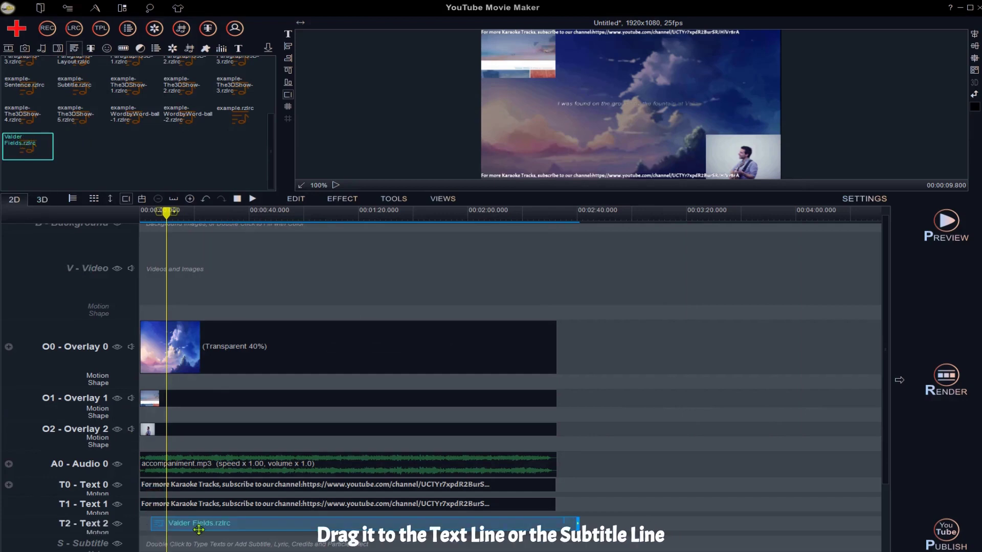
left_click(202, 525)
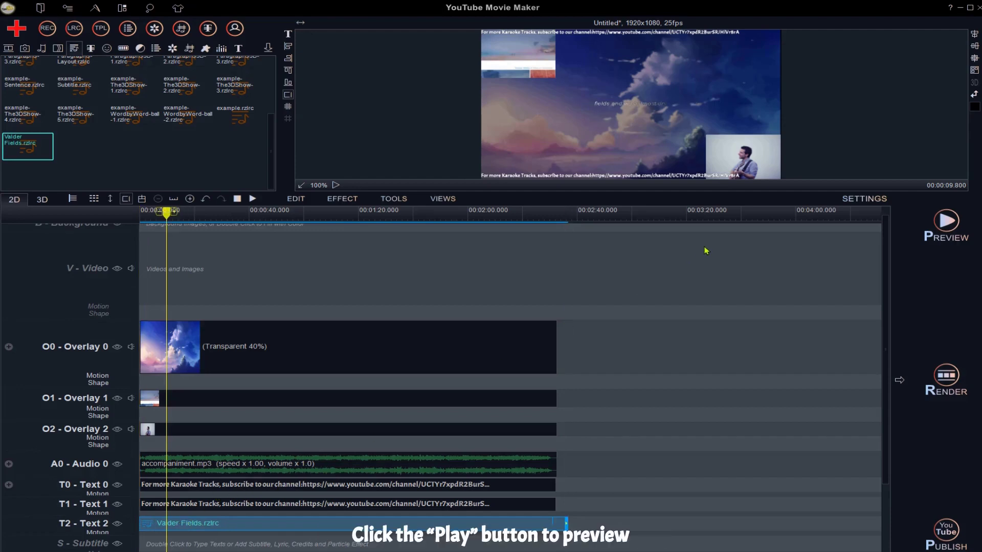
left_click(252, 199)
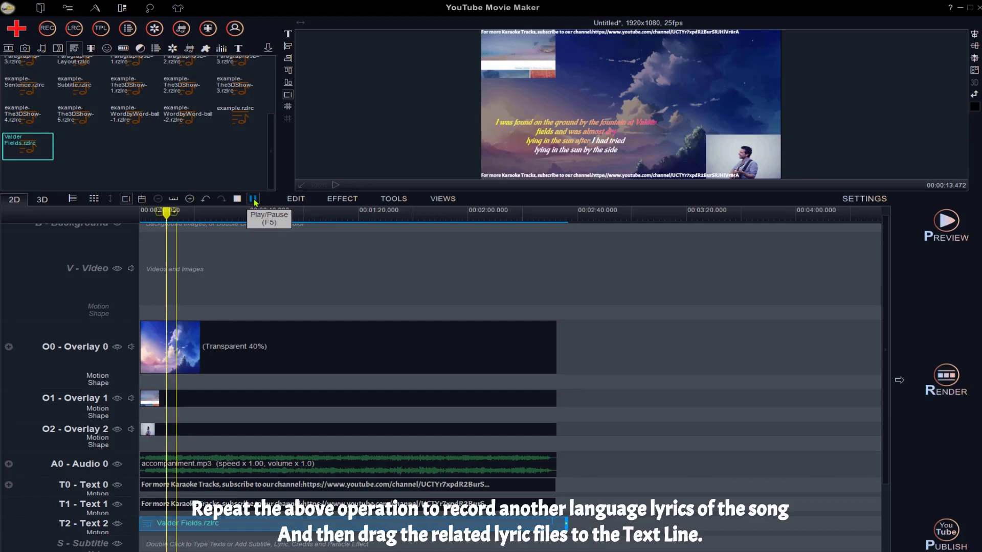
left_click(252, 199)
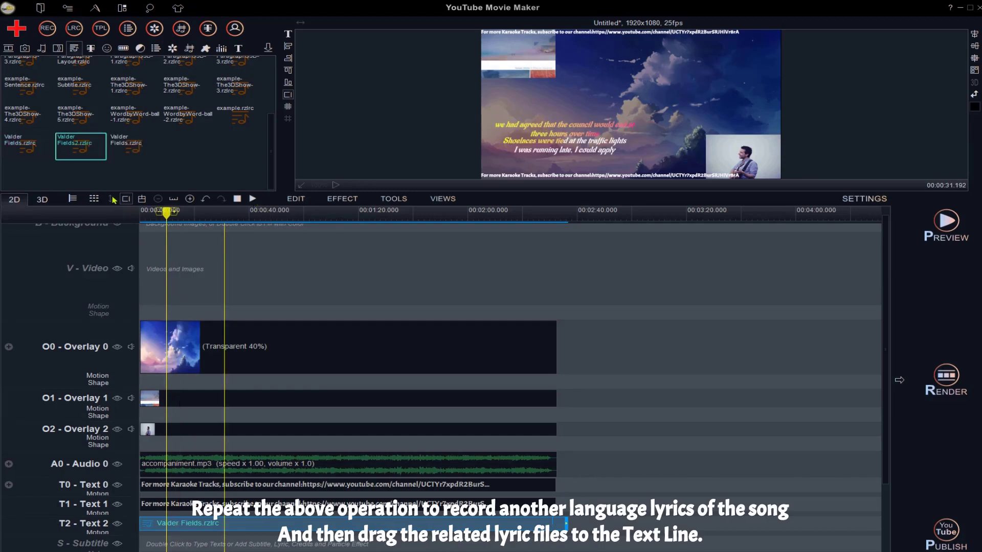
Expand the text tracks and place Valder Fields2.rzlrc at the start of Text 3 and the last lyric file at the start of Text 4
scroll(276, 393, "down", 2)
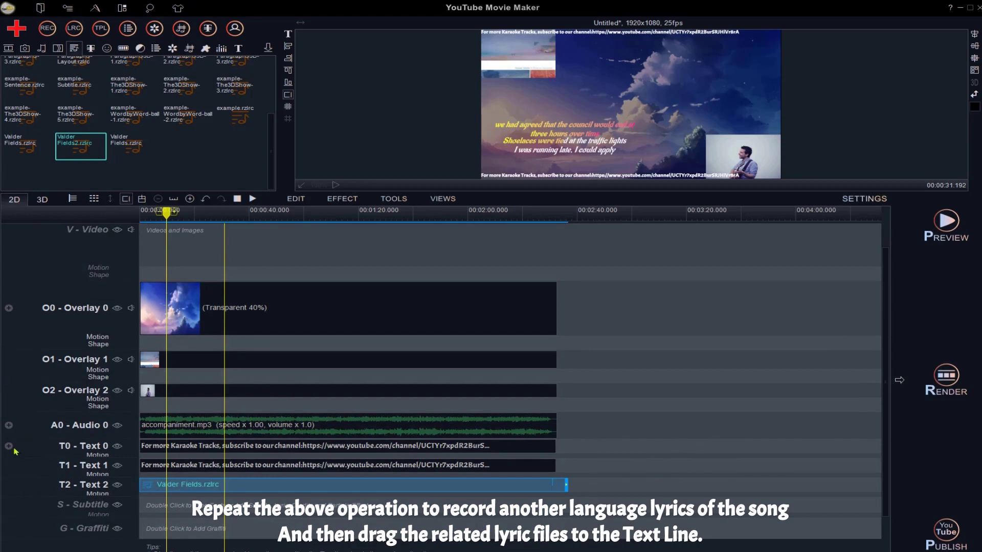
left_click(10, 447)
left_click_drag(76, 145, 145, 503)
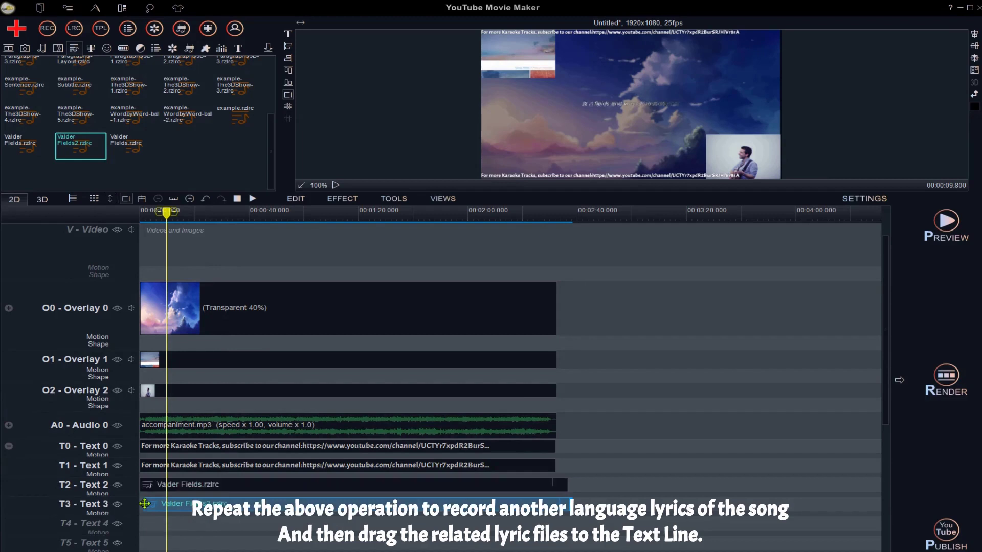
left_click_drag(234, 503, 230, 503)
left_click_drag(127, 143, 211, 529)
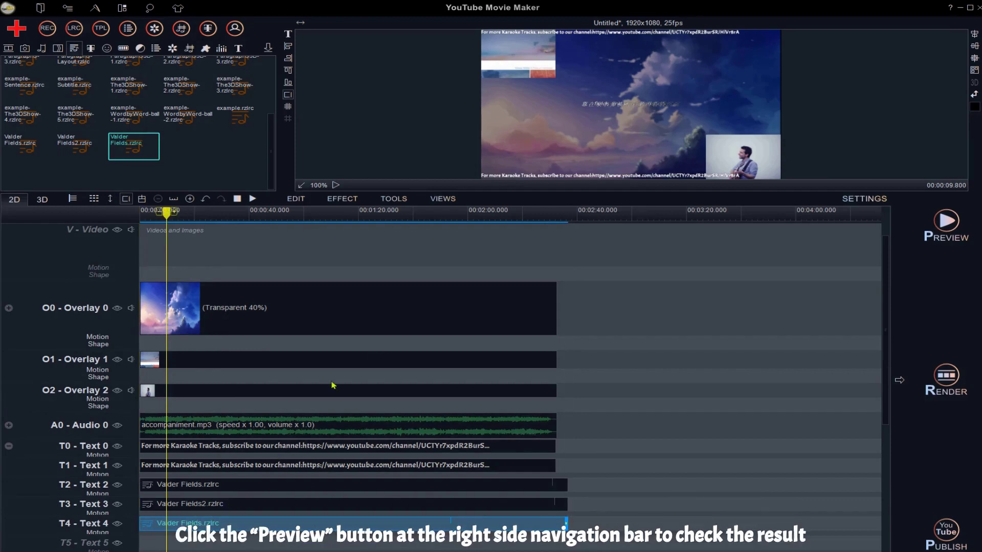
Preview the full movie with all three lyric tracks and close the preview
left_click(946, 221)
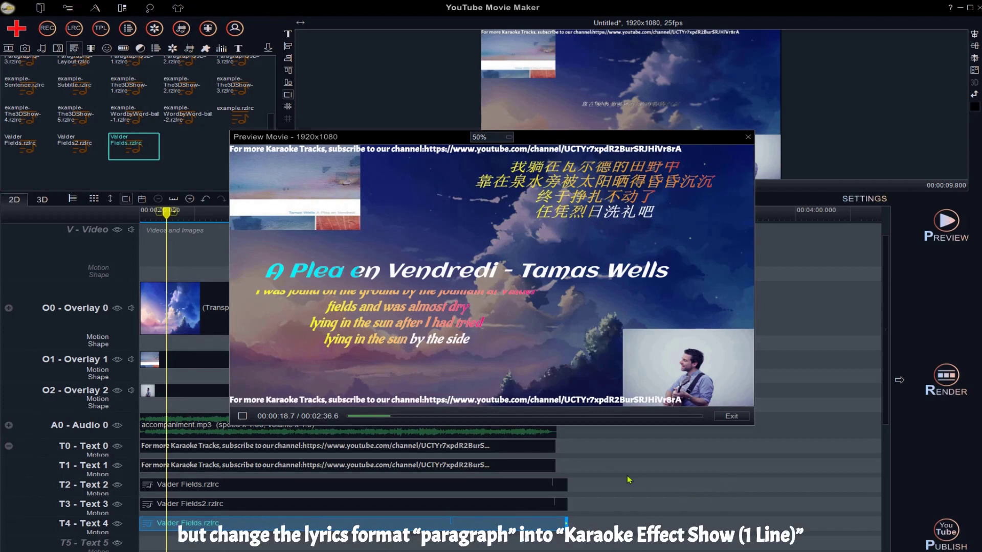
left_click(725, 416)
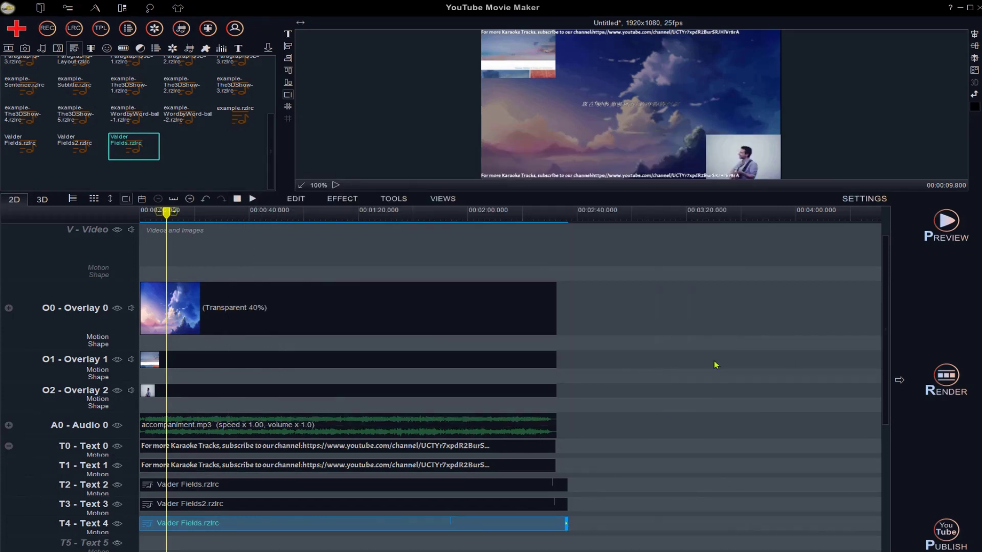